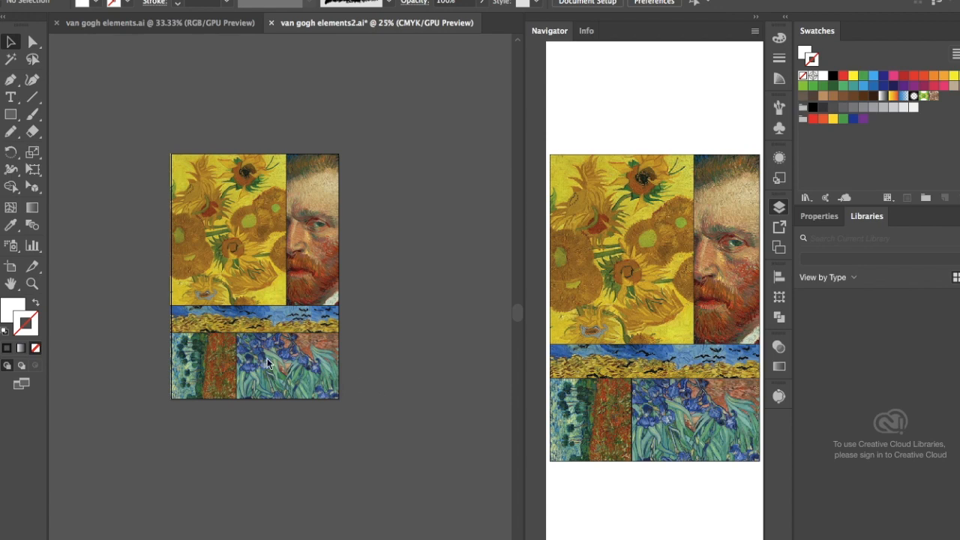
Try shortening the artboard from its upper edge and restore it to its full 19 in height.
click(10, 267)
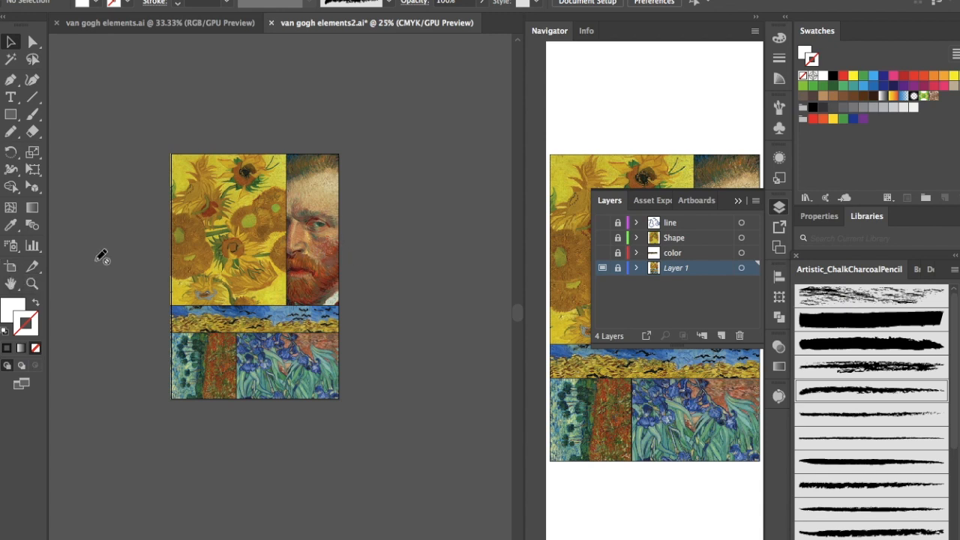
click(10, 266)
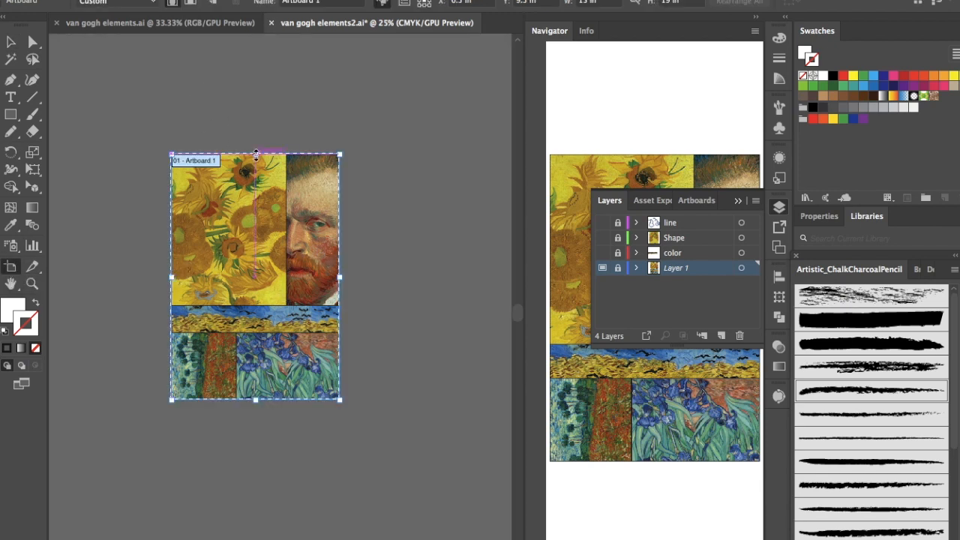
drag(256, 154, 258, 226)
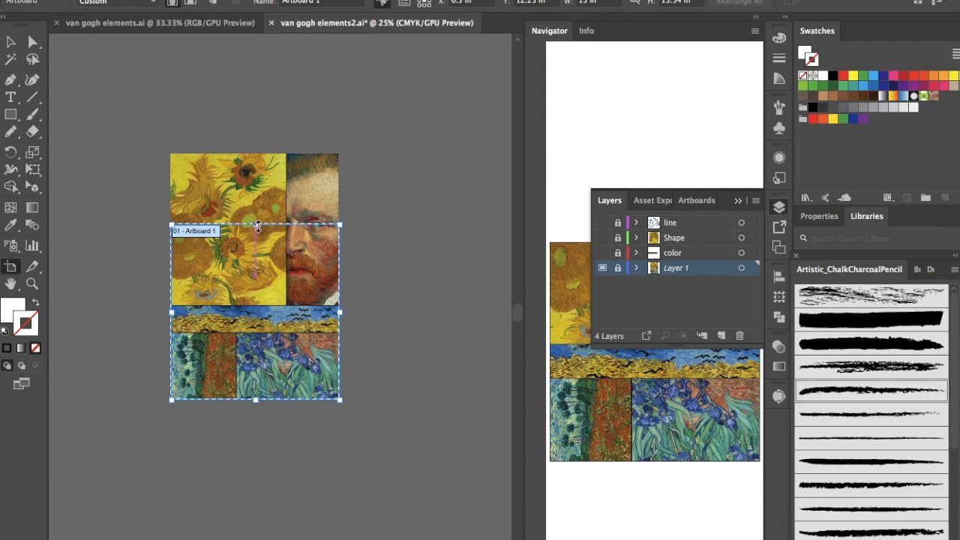
drag(257, 226, 252, 155)
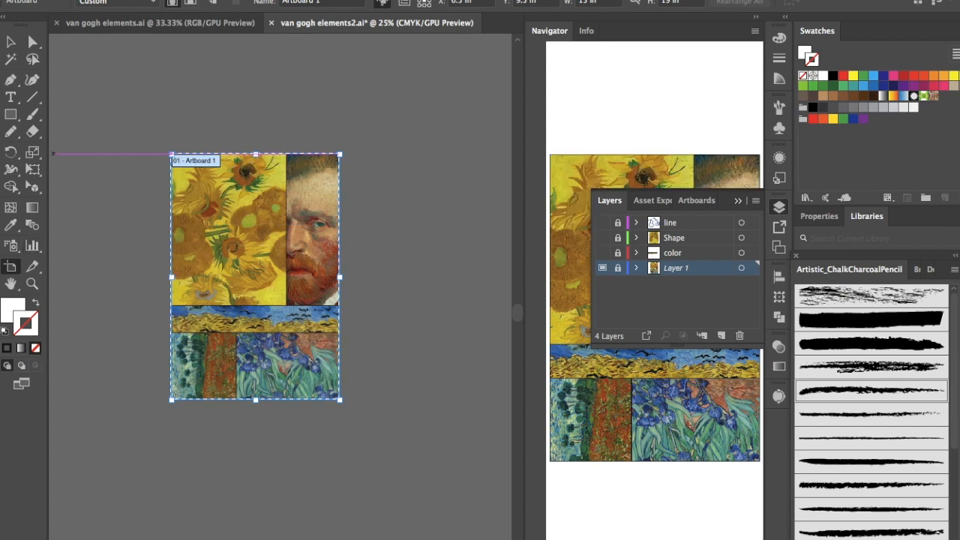
click(12, 42)
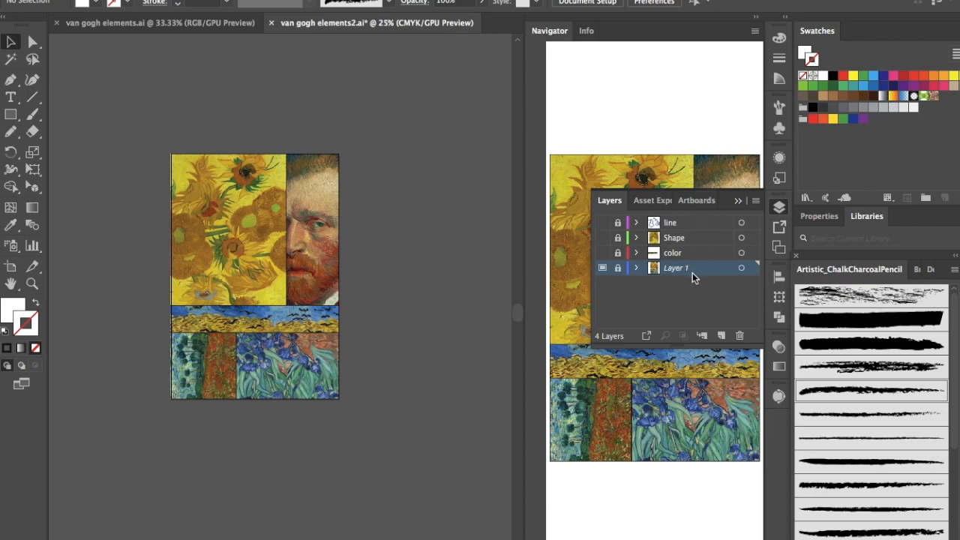
click(324, 0)
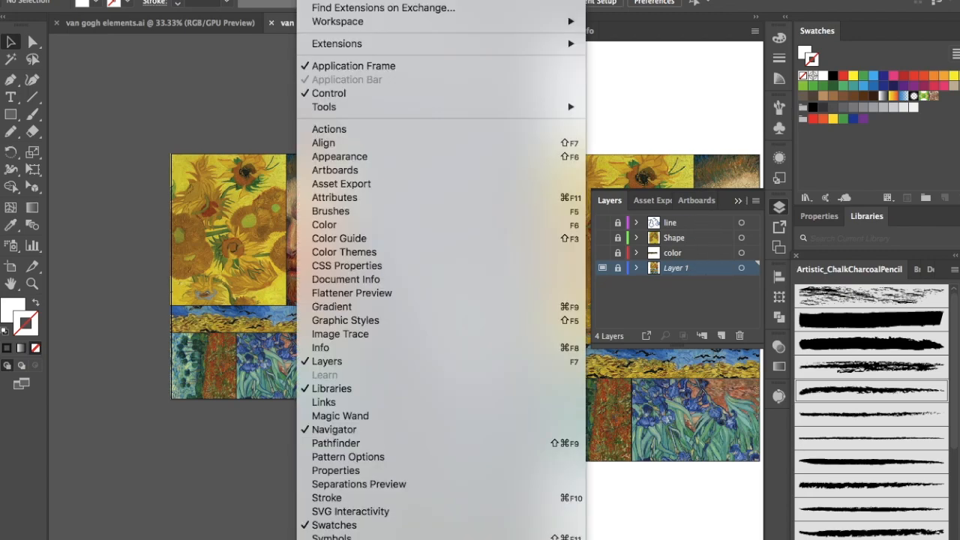
click(591, 208)
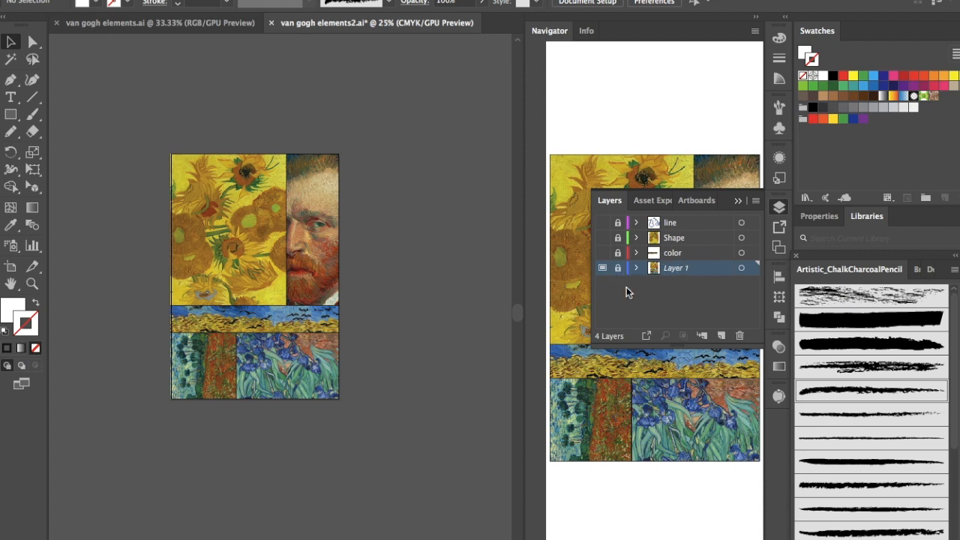
Keep Layer 1 as a template layer and turn off its image dimming.
double_click(714, 275)
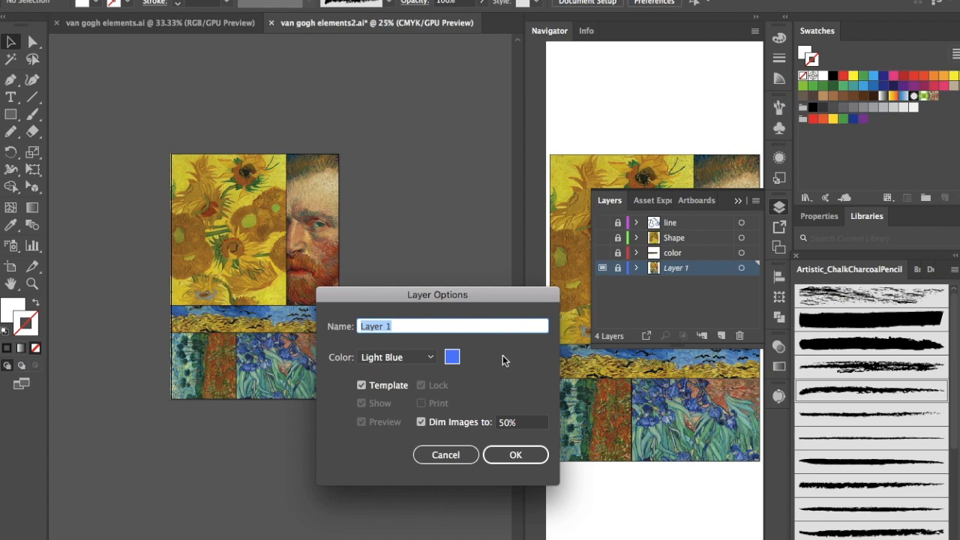
click(362, 386)
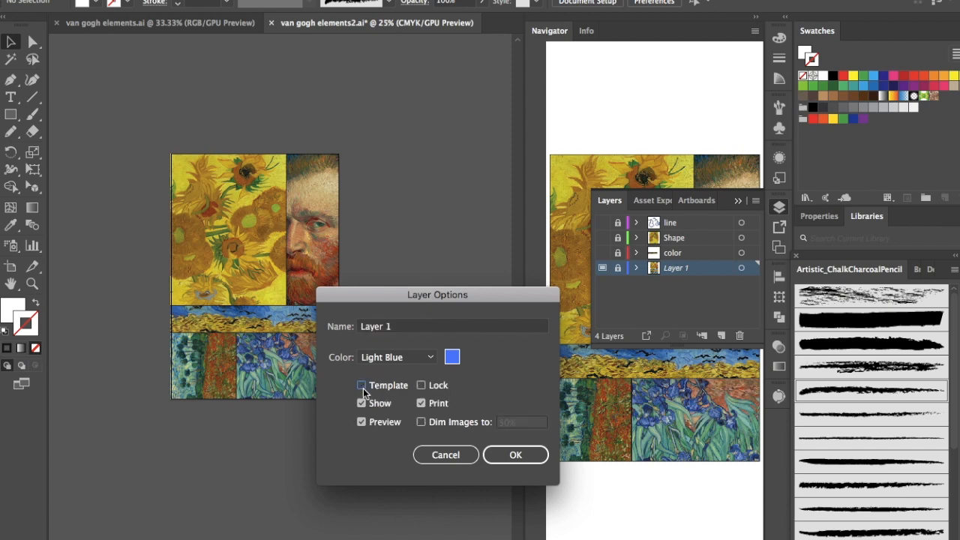
click(363, 388)
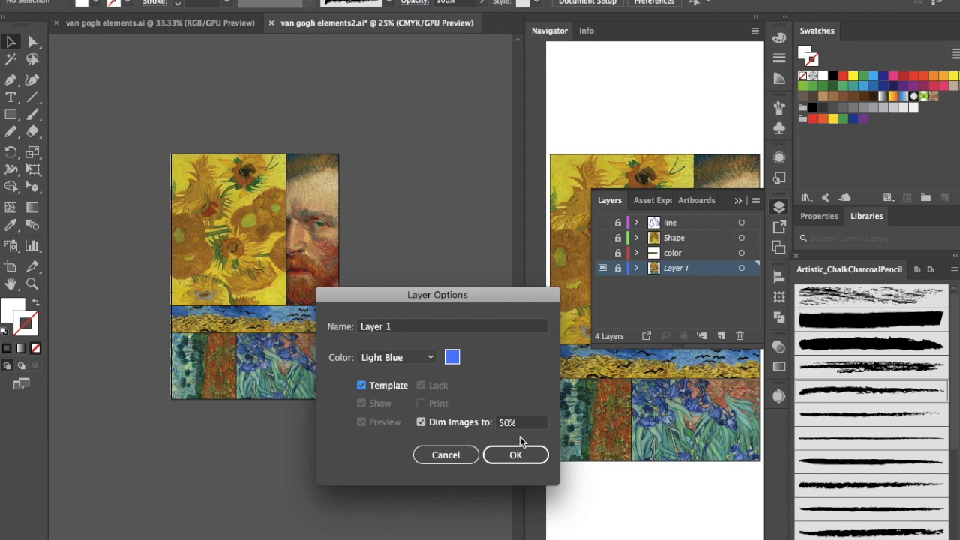
click(421, 423)
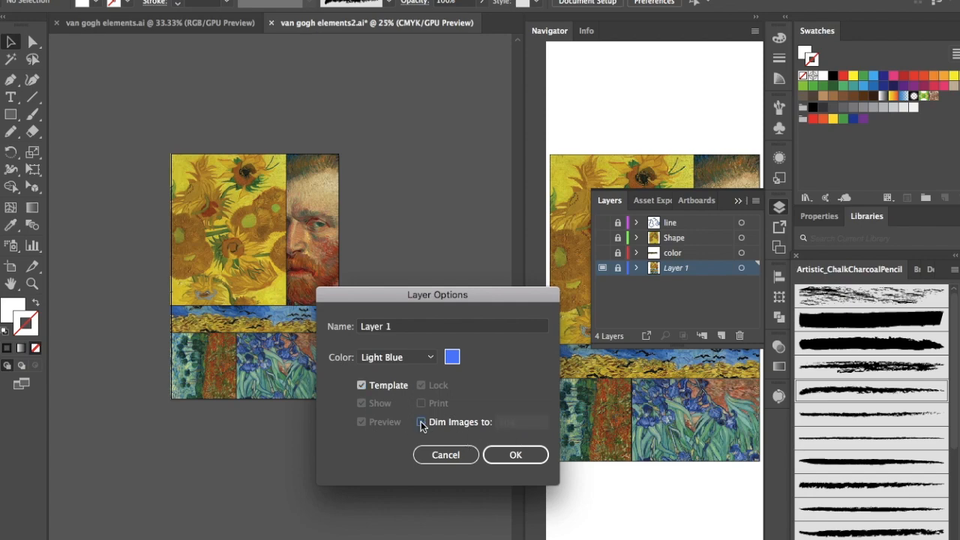
click(517, 455)
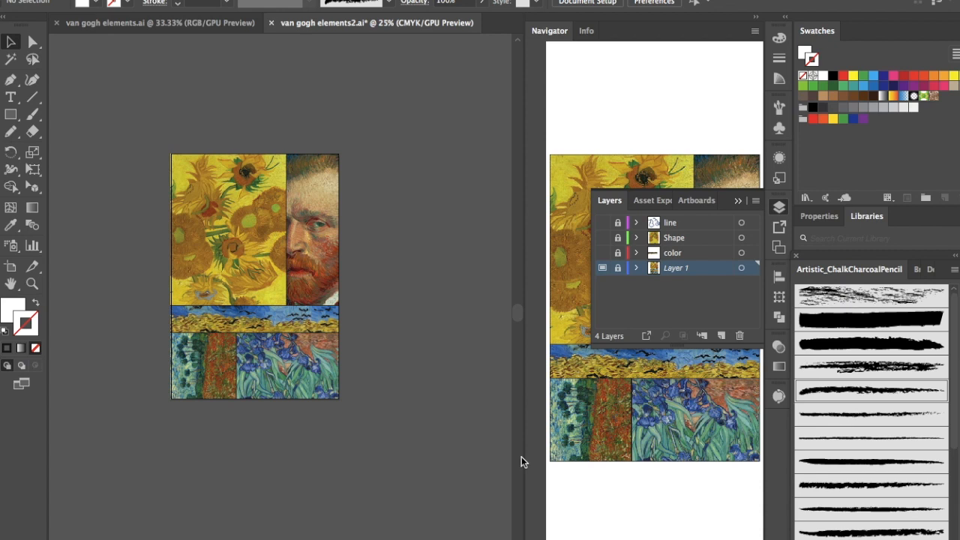
click(739, 201)
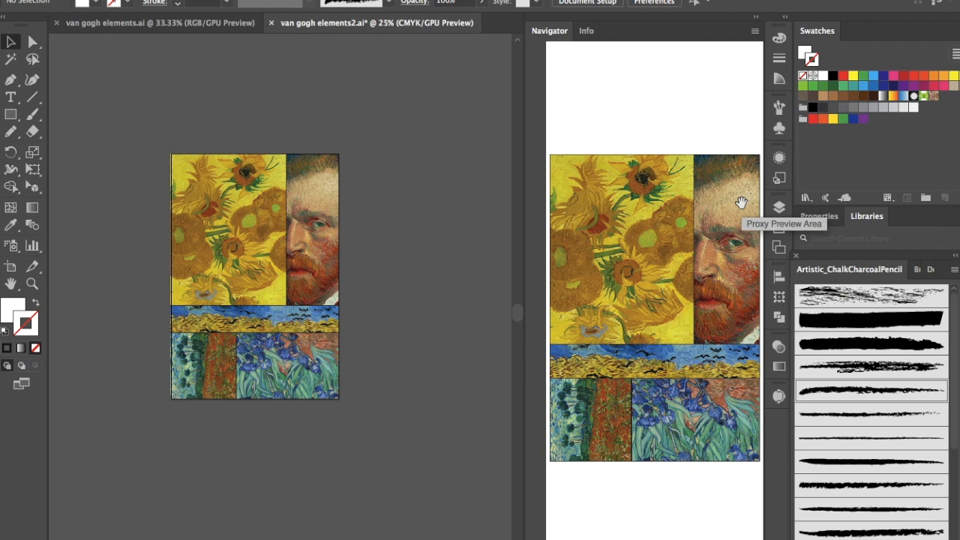
click(319, 1)
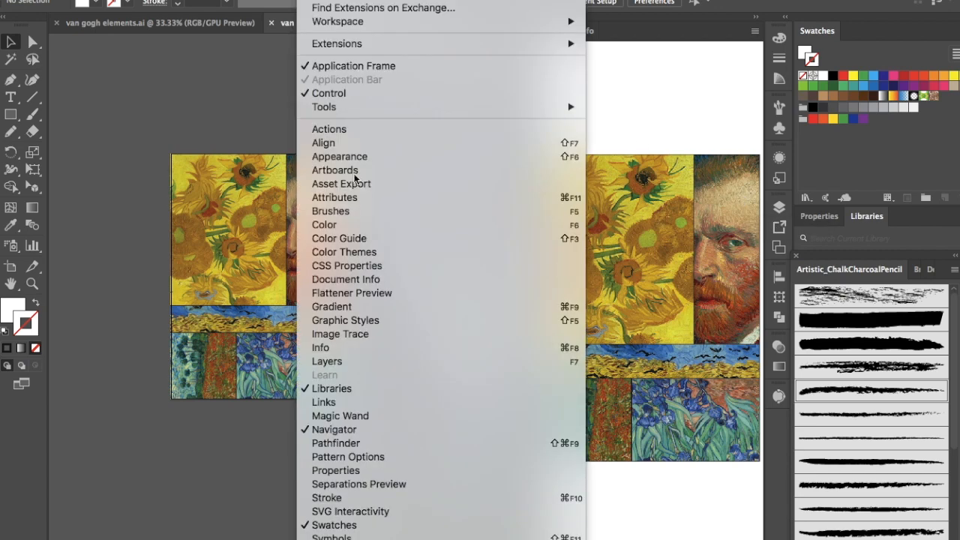
click(423, 429)
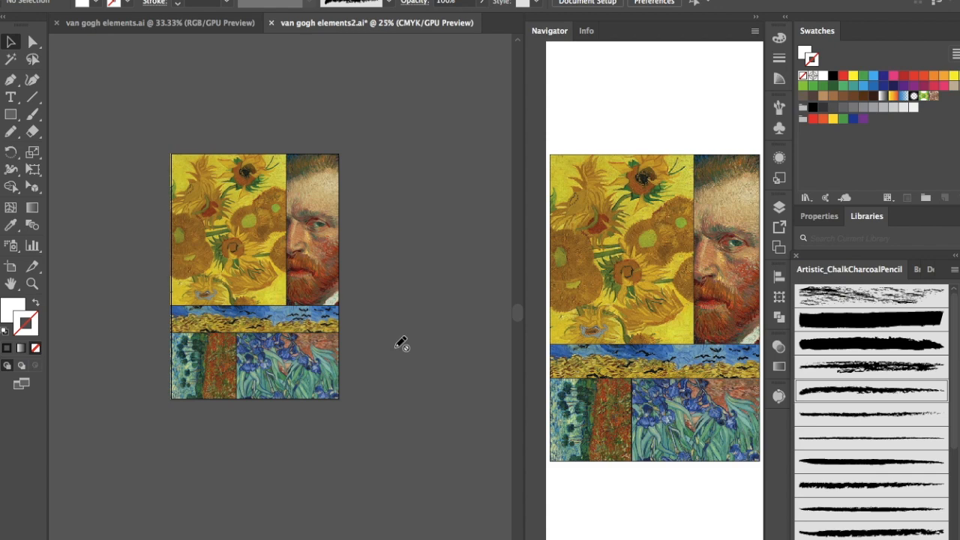
click(302, 2)
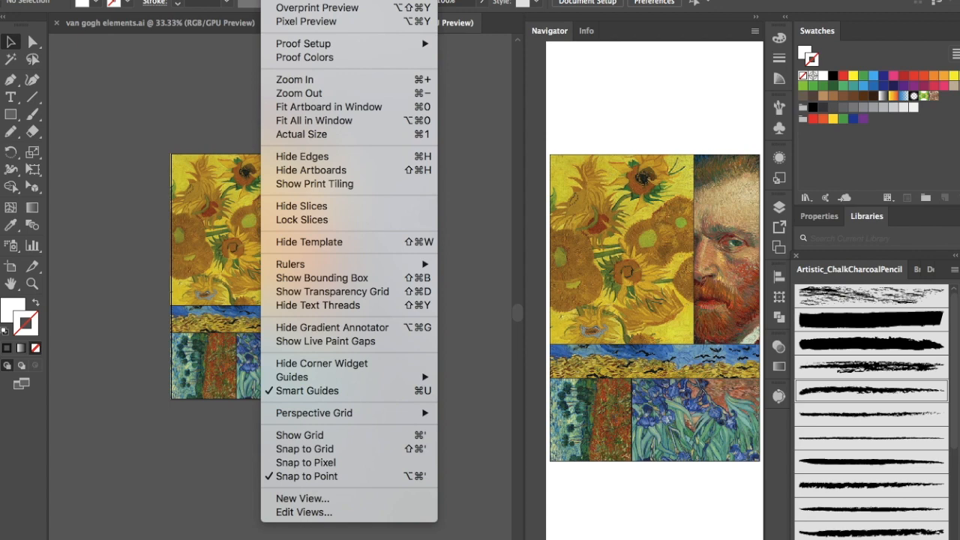
key(Escape)
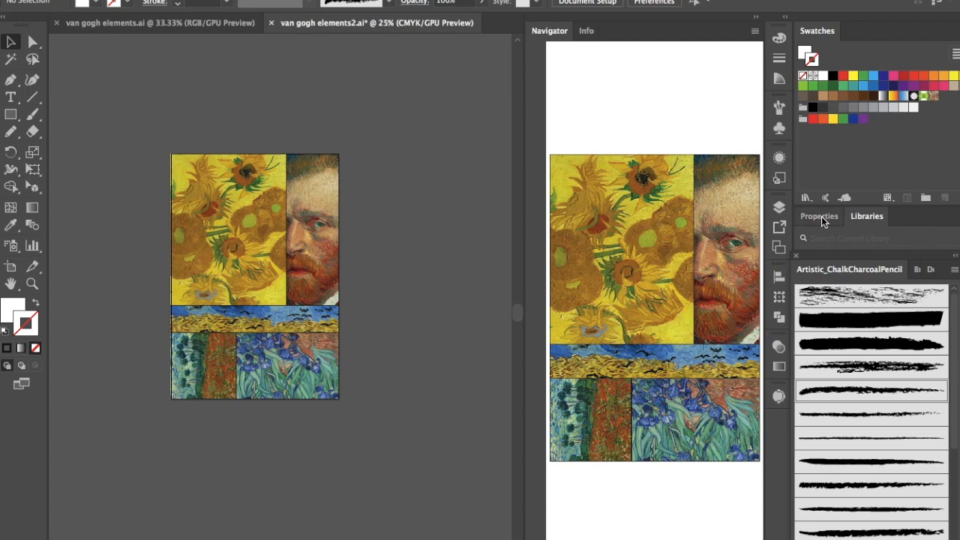
Add a new layer directly above Layer 1 and name it shape.
click(778, 208)
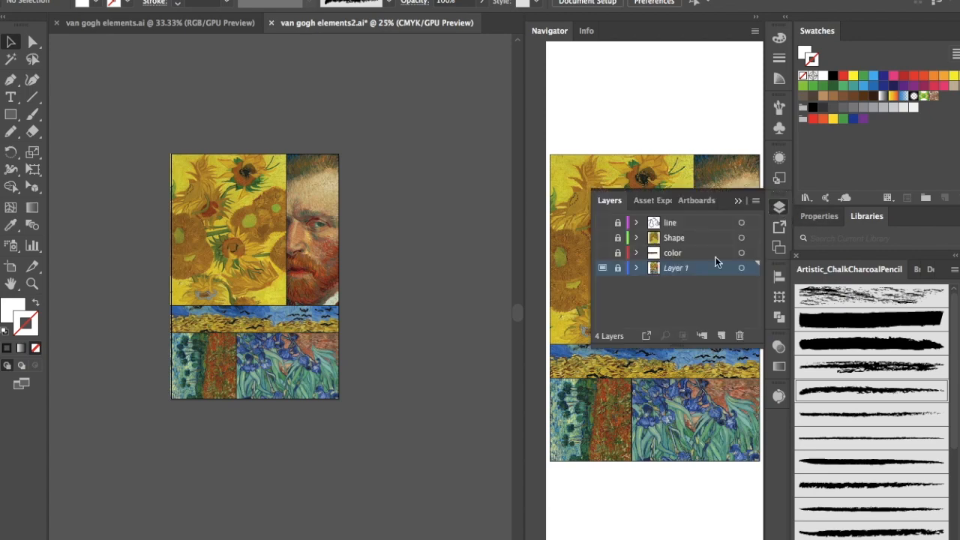
click(722, 338)
double_click(679, 268)
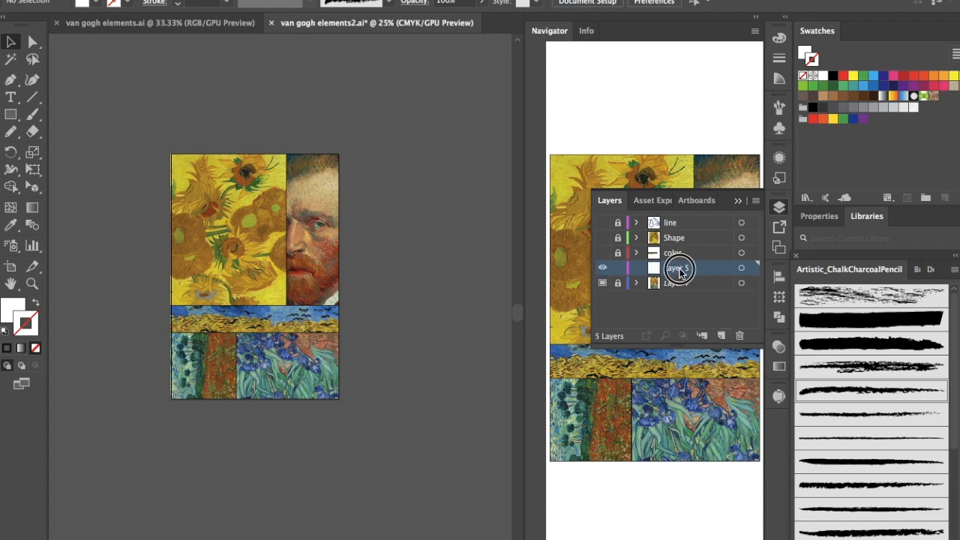
text(shape)
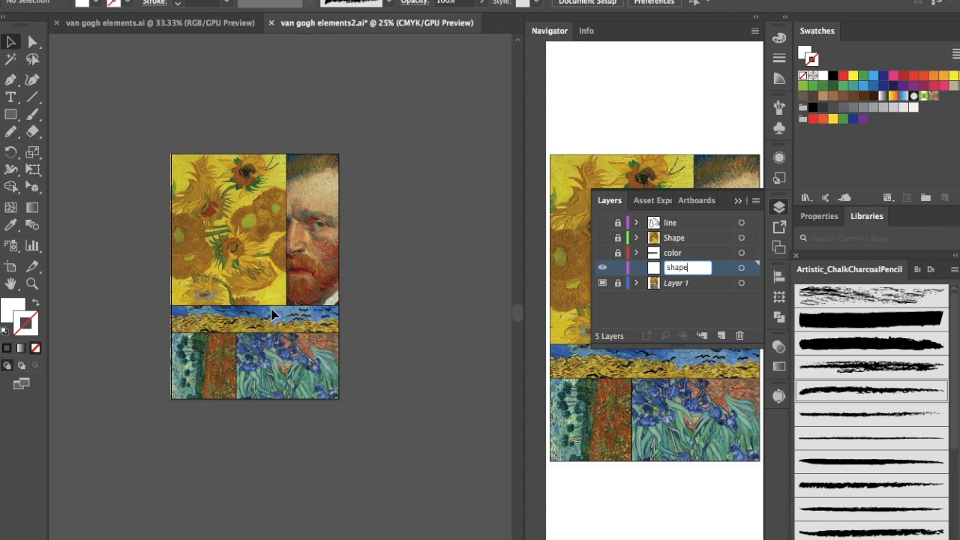
key(Return)
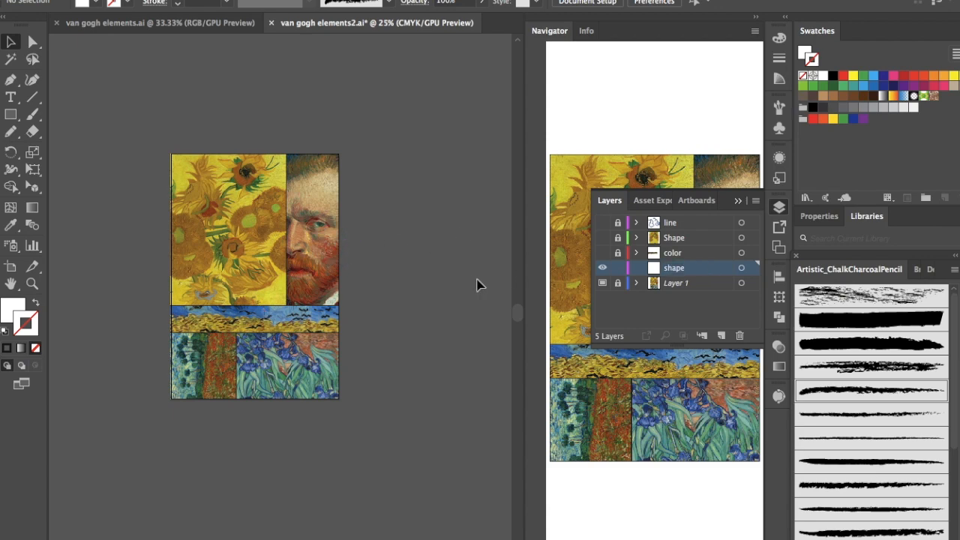
Draw a rectangle on the shape layer covering the sunflower section of the collage.
key(super+equal)
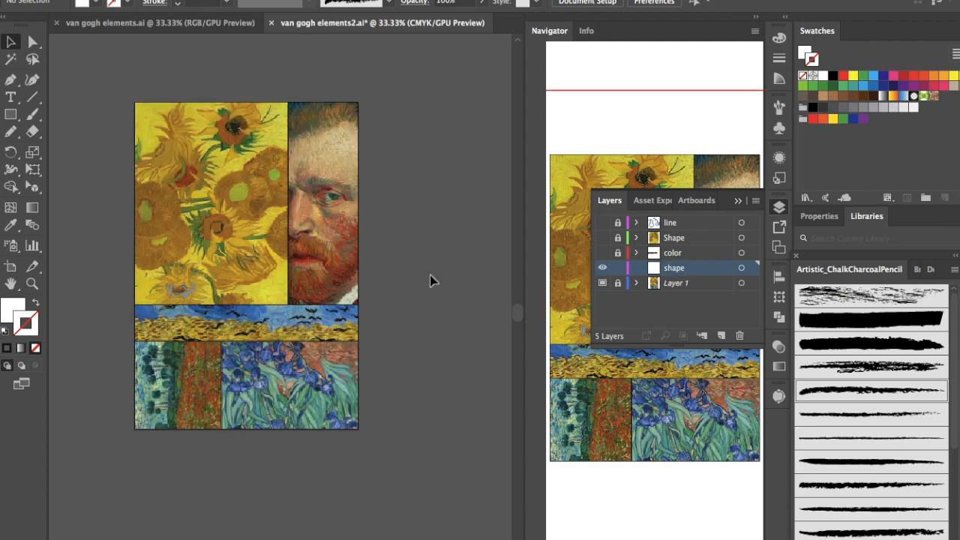
key(super+equal)
key(super+minus)
scroll(430, 275, up, 2)
scroll(430, 276, left, 1)
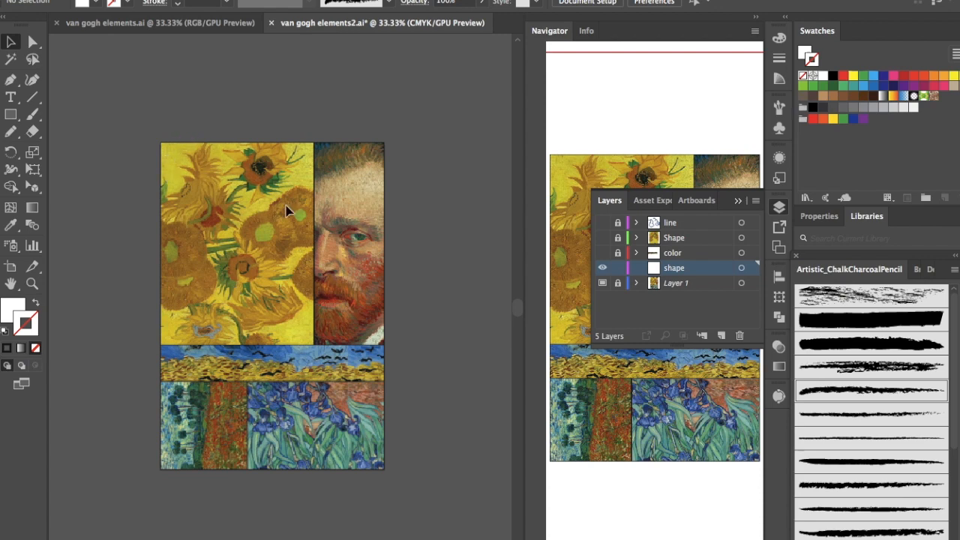
click(12, 114)
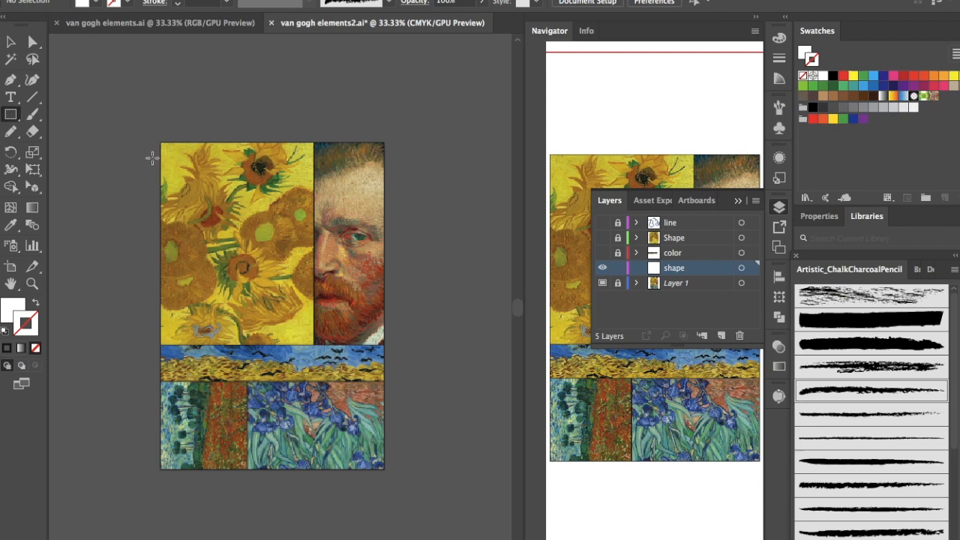
mouse_move(160, 141)
mouse_down()
mouse_move(208, 210)
mouse_move(244, 238)
mouse_move(267, 296)
mouse_move(313, 345)
mouse_up()
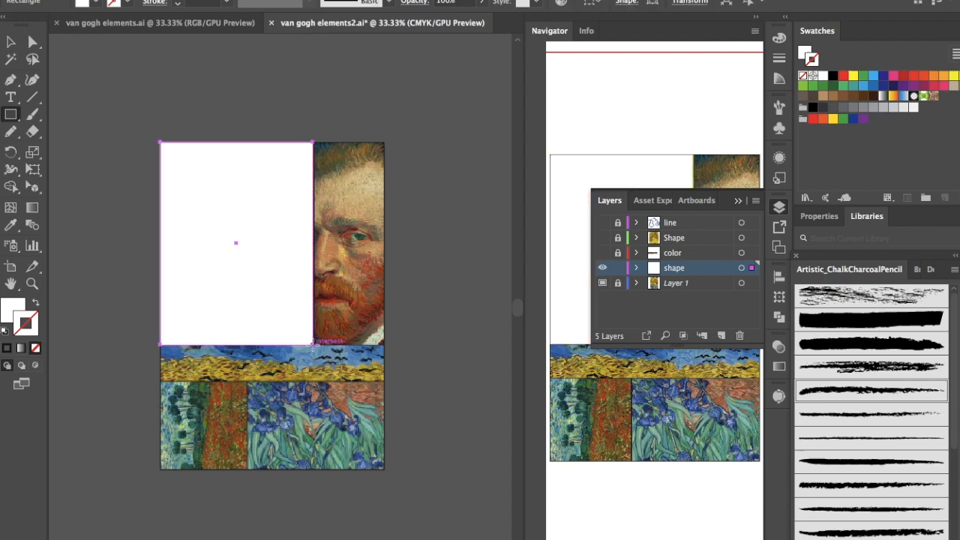
Switch the artwork to Outline view and try to align the rectangle's right edge with the sunflower section's border using Free Transform.
key(ctrl+y)
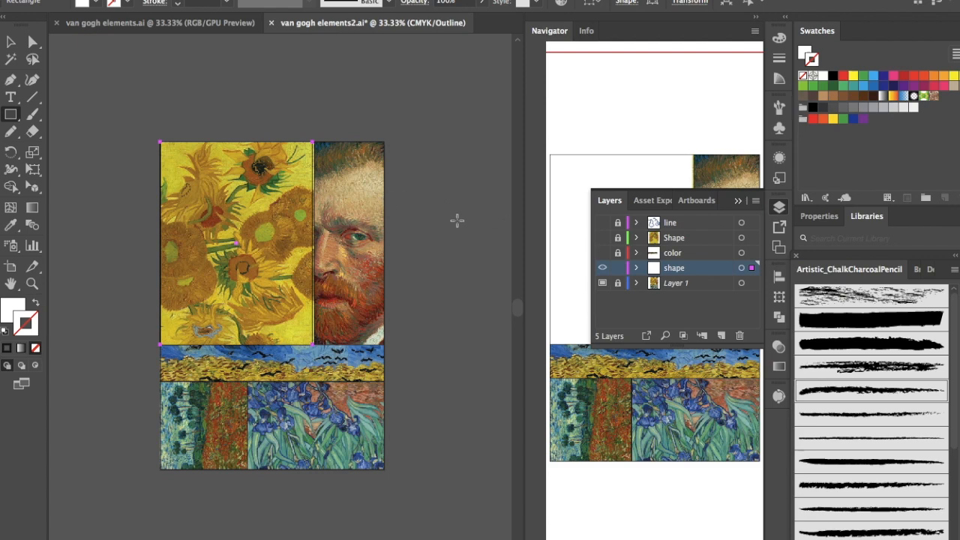
scroll(459, 219, down, 2)
scroll(459, 219, right, 1)
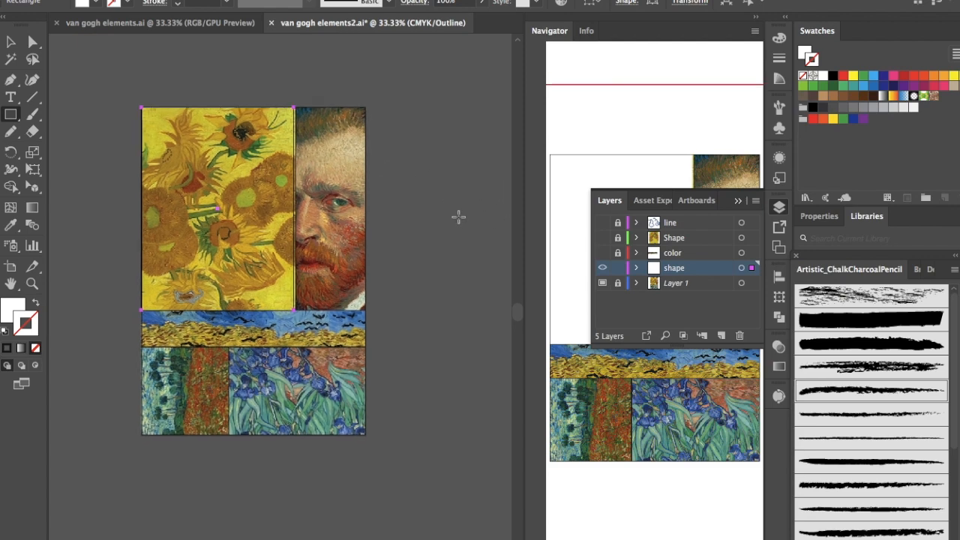
click(739, 203)
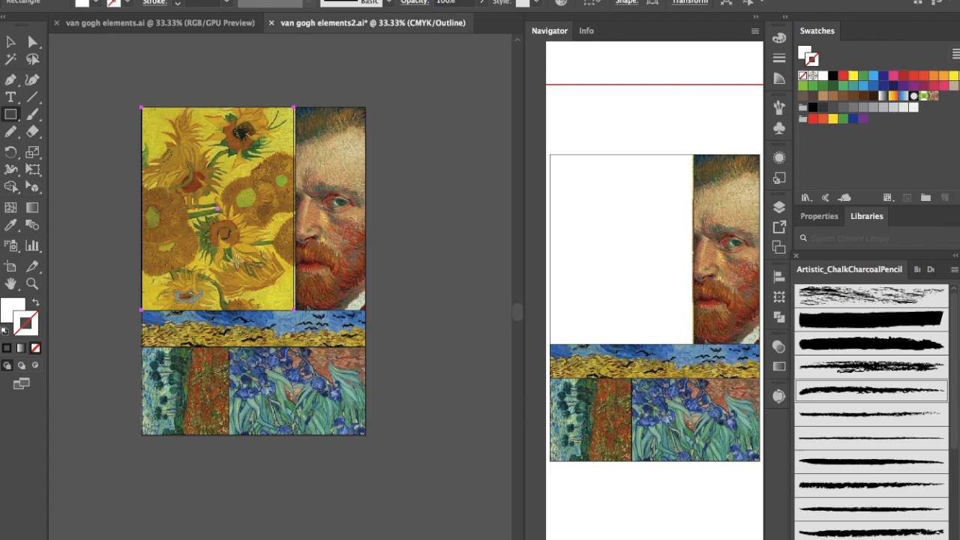
key(super+equal)
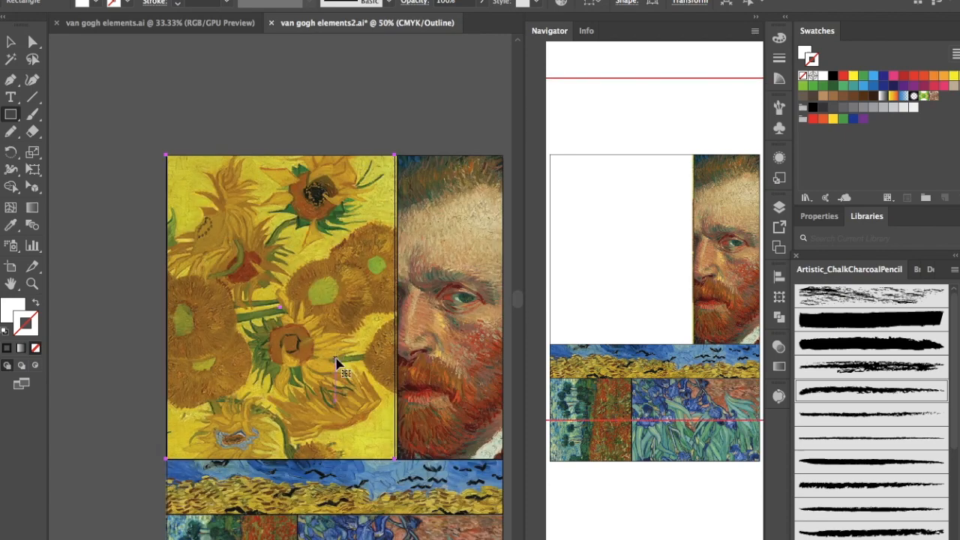
key(e)
drag(395, 307, 397, 307)
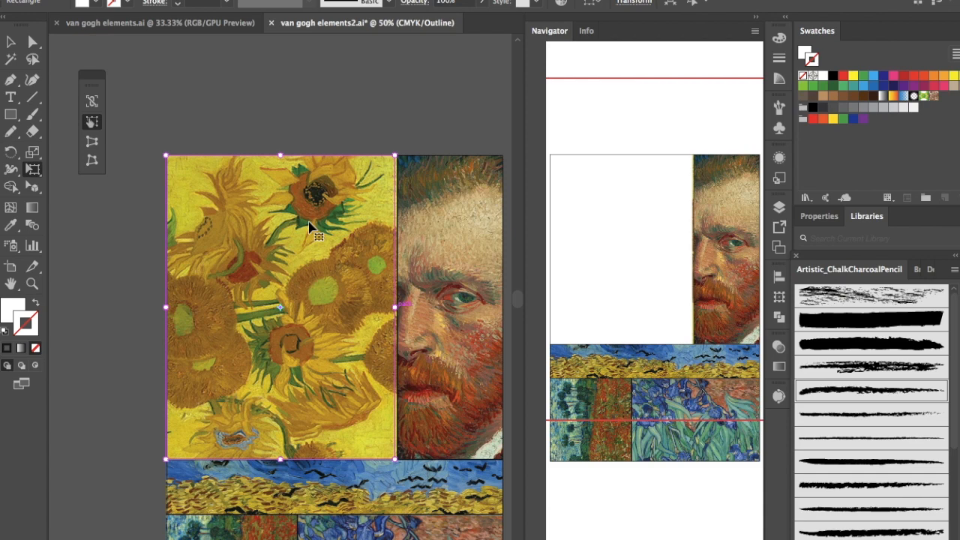
Fill the rectangle with the yellow sampled from the sunflower painting's background.
key(i)
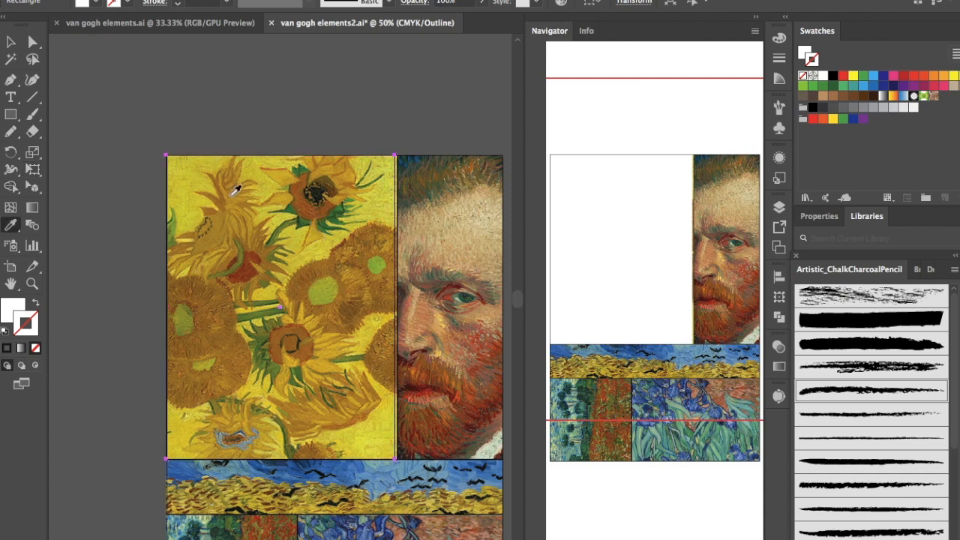
click(191, 185)
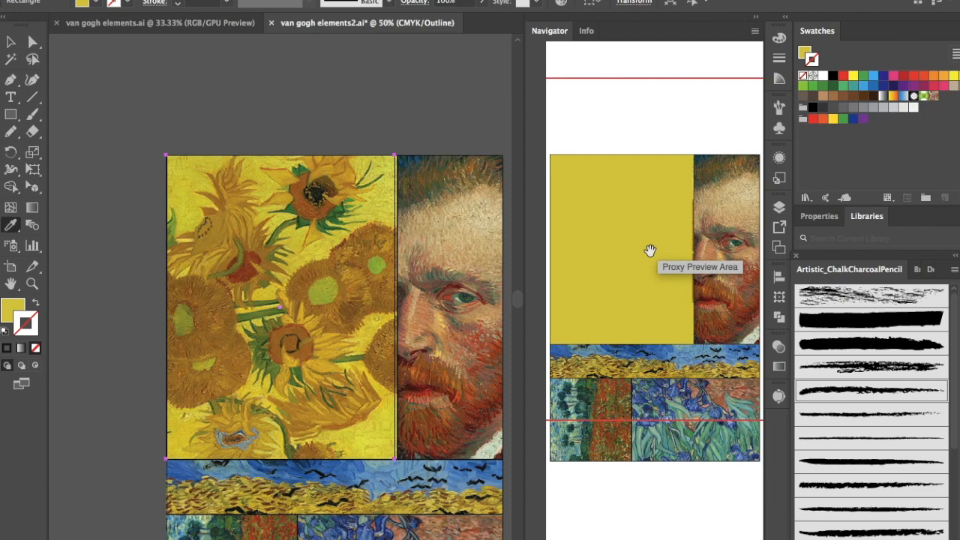
Expand the shape layer's contents and highlight the yellow rectangle's entry.
click(779, 208)
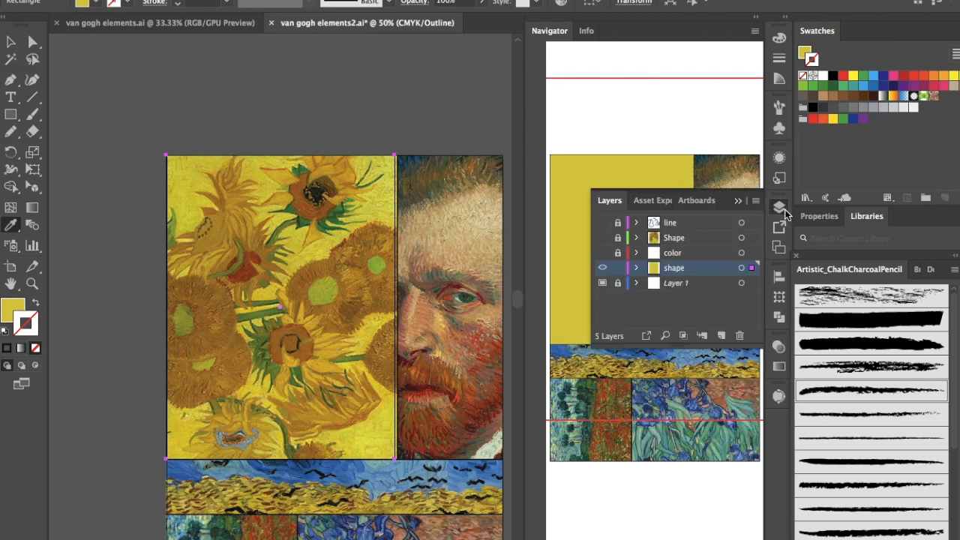
click(636, 269)
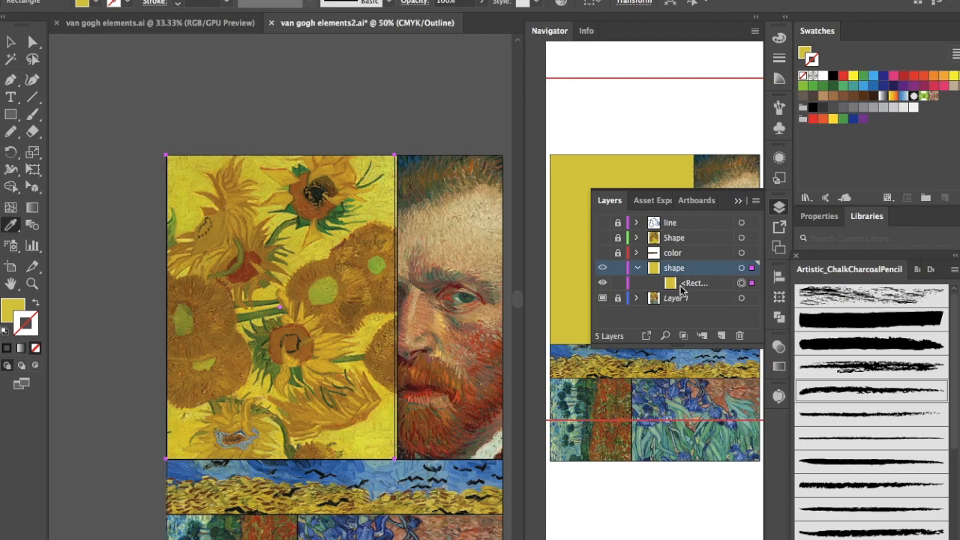
click(691, 289)
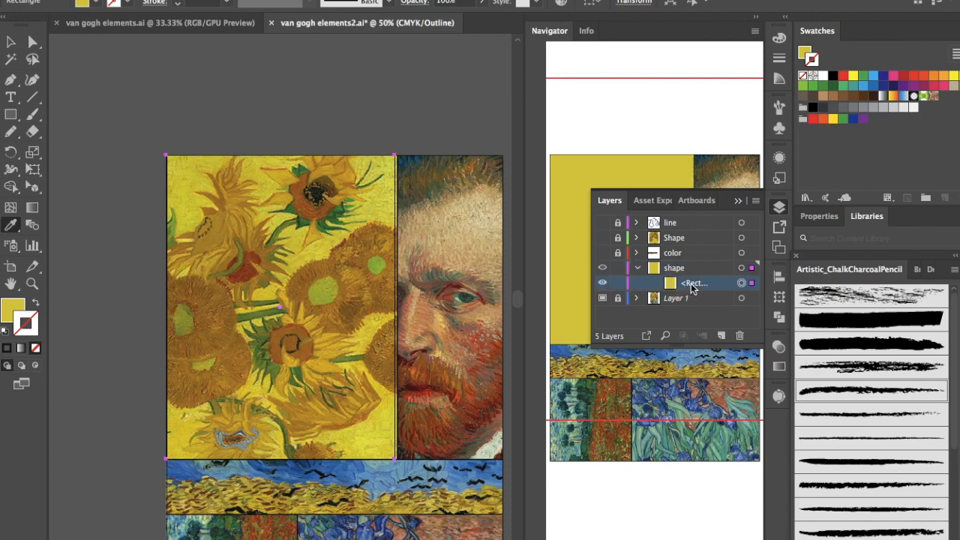
Lock the yellow rectangle and add a leaf shape at the sunflower section's left edge, traced with the Pen tool and filled with sampled green.
click(617, 283)
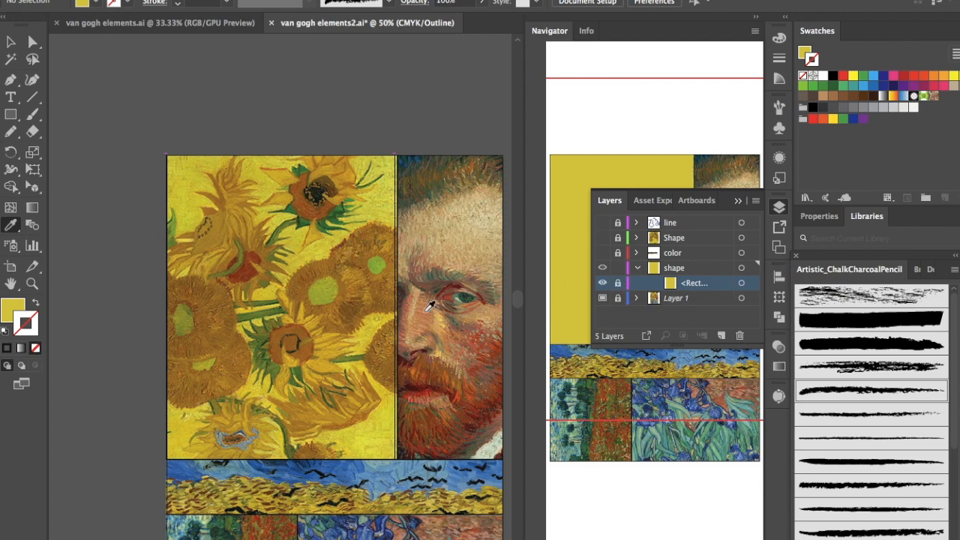
click(13, 80)
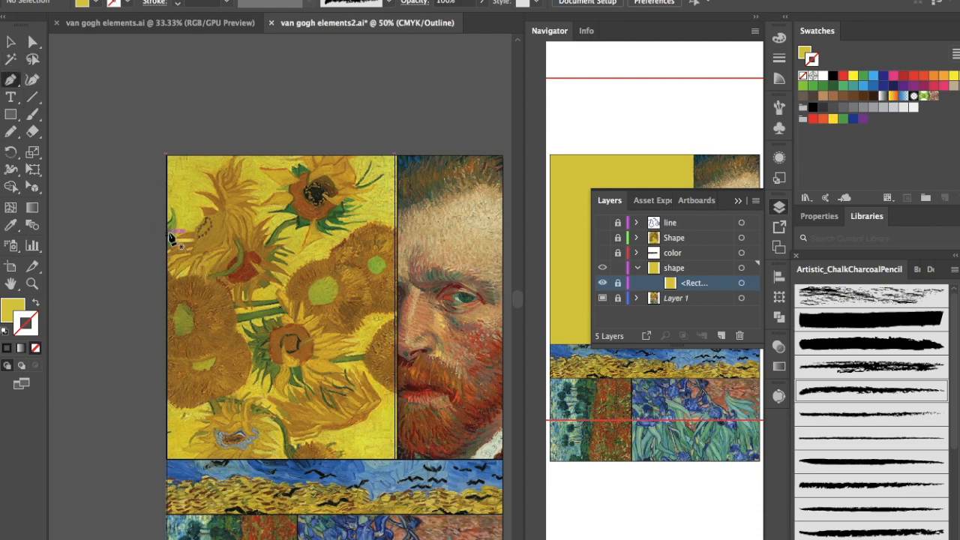
key(ctrl+equal)
key(ctrl+equal)
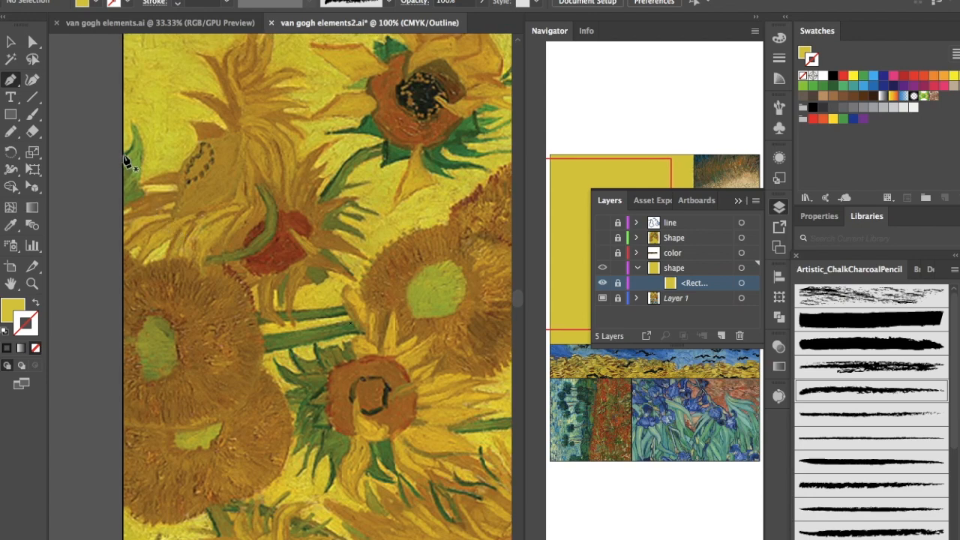
click(122, 155)
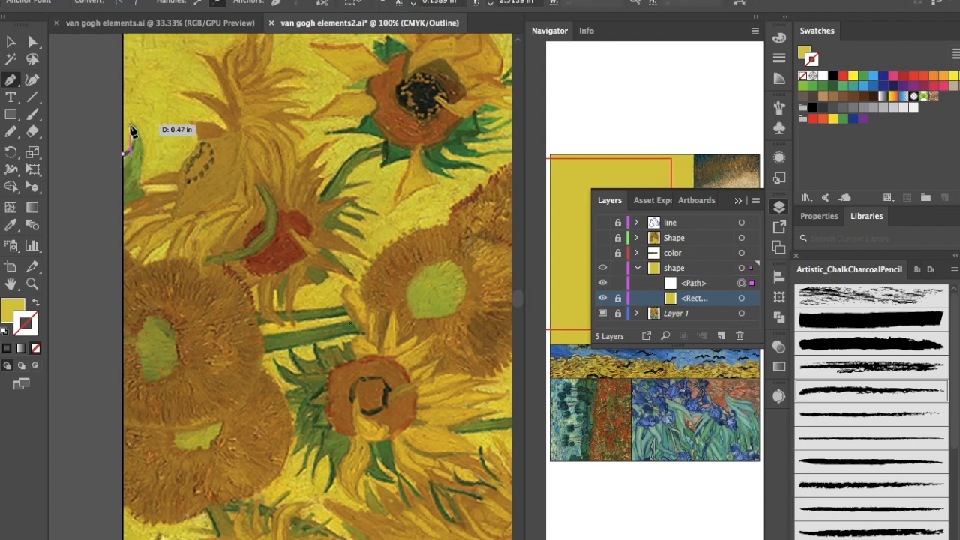
drag(129, 120, 139, 193)
click(139, 189)
click(143, 195)
click(123, 209)
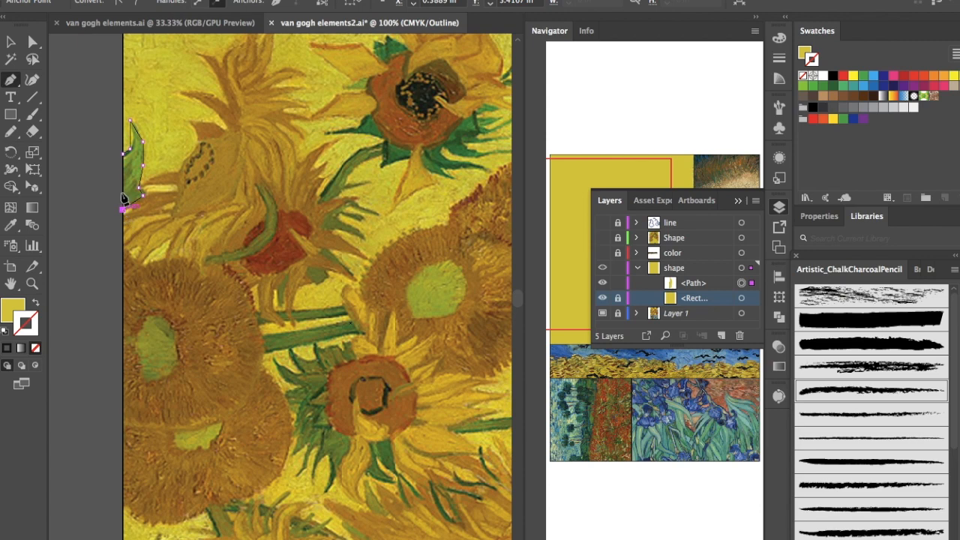
click(122, 155)
key(i)
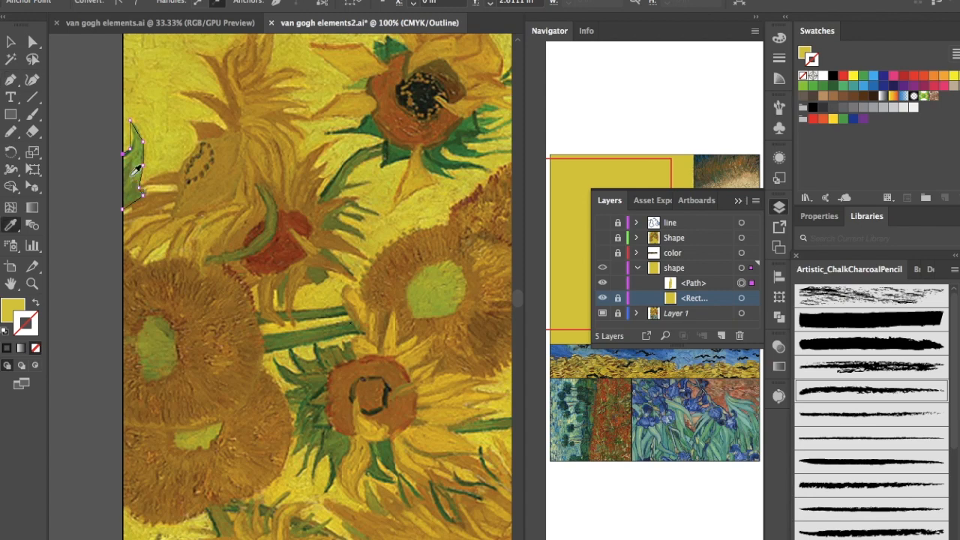
click(137, 169)
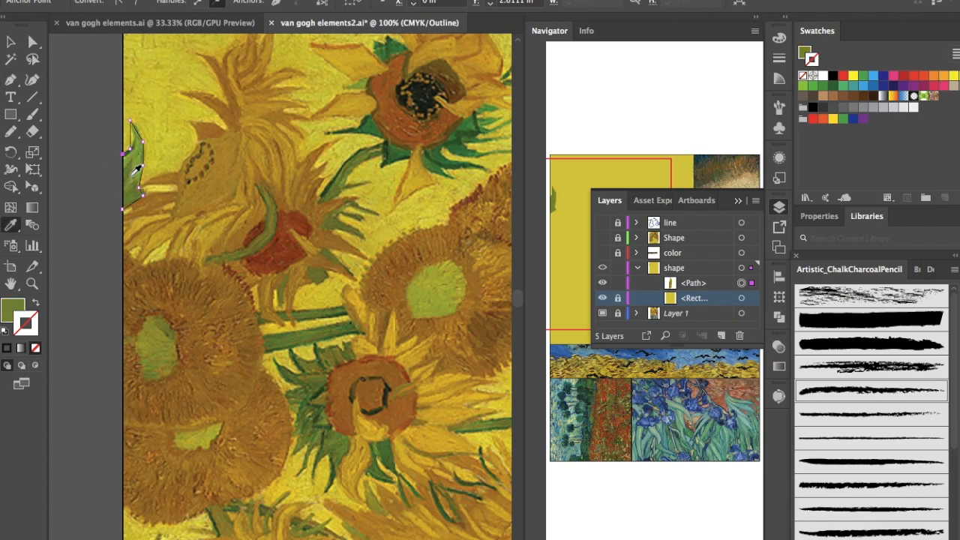
Trace the drooping petals beside and below the green leaf as one shape and fill it with golden yellow sampled from the petals.
key(p)
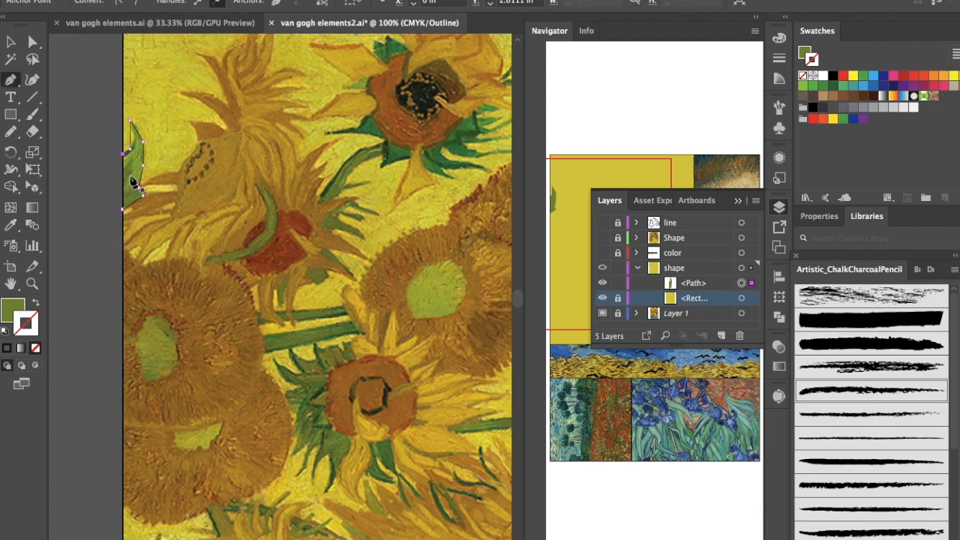
click(166, 172)
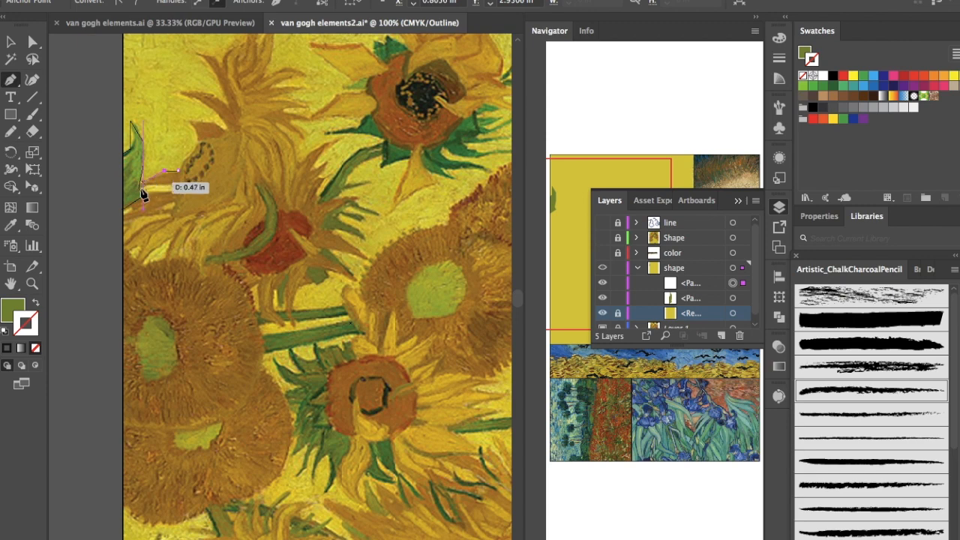
drag(139, 188, 120, 242)
click(123, 241)
click(128, 251)
click(143, 244)
click(132, 260)
click(143, 265)
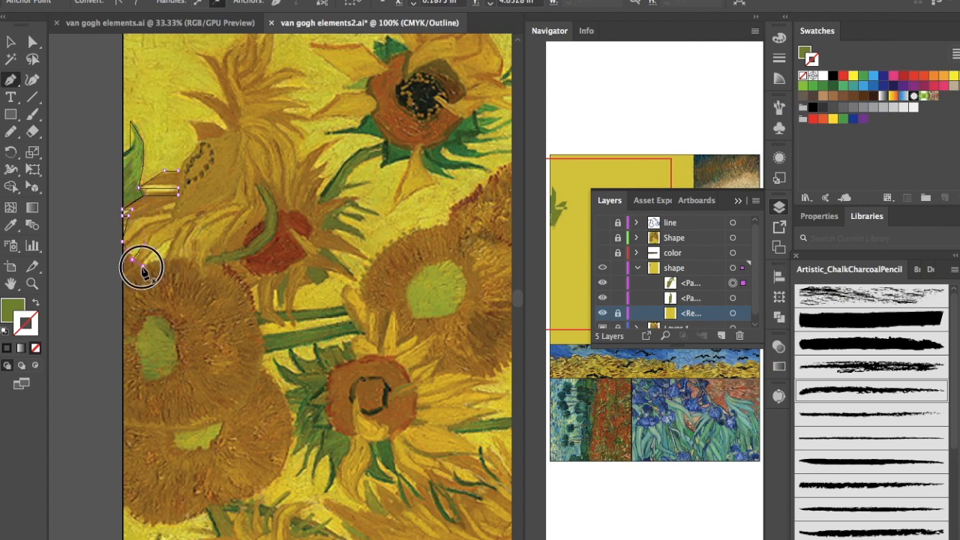
click(154, 249)
click(172, 236)
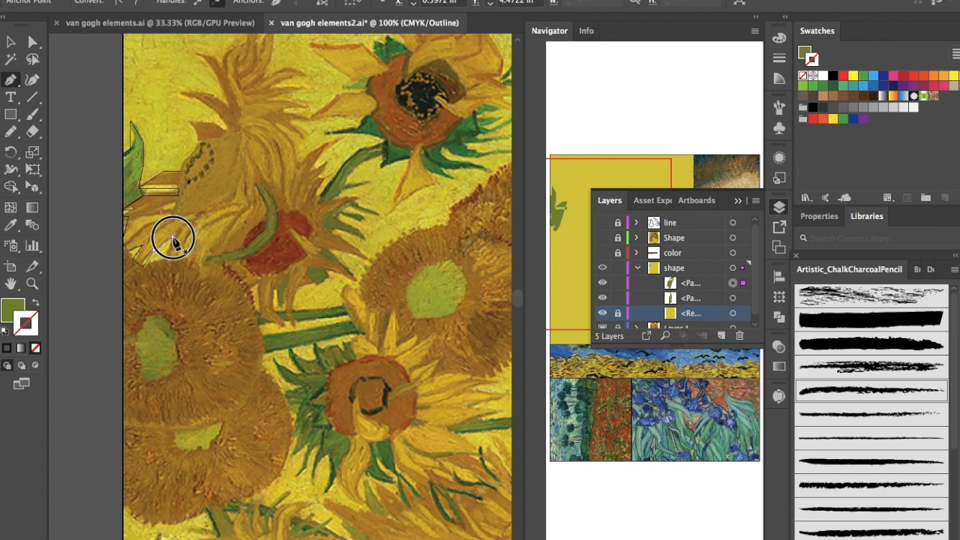
click(162, 262)
click(178, 257)
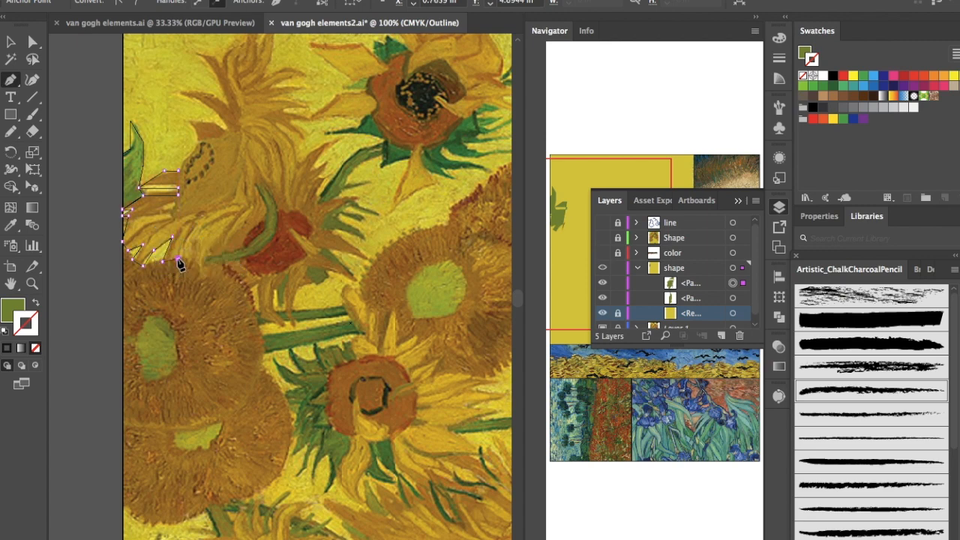
click(194, 226)
click(194, 259)
click(203, 259)
click(220, 242)
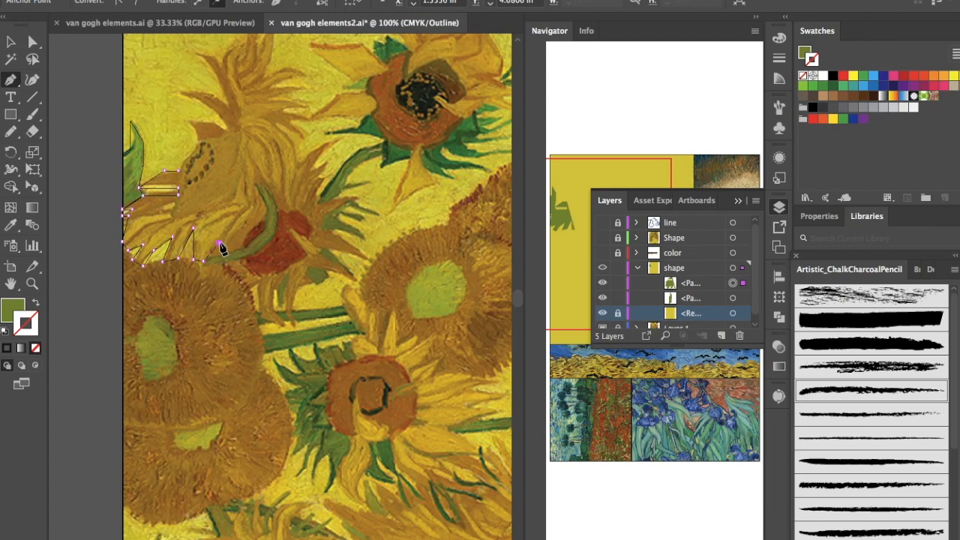
click(253, 210)
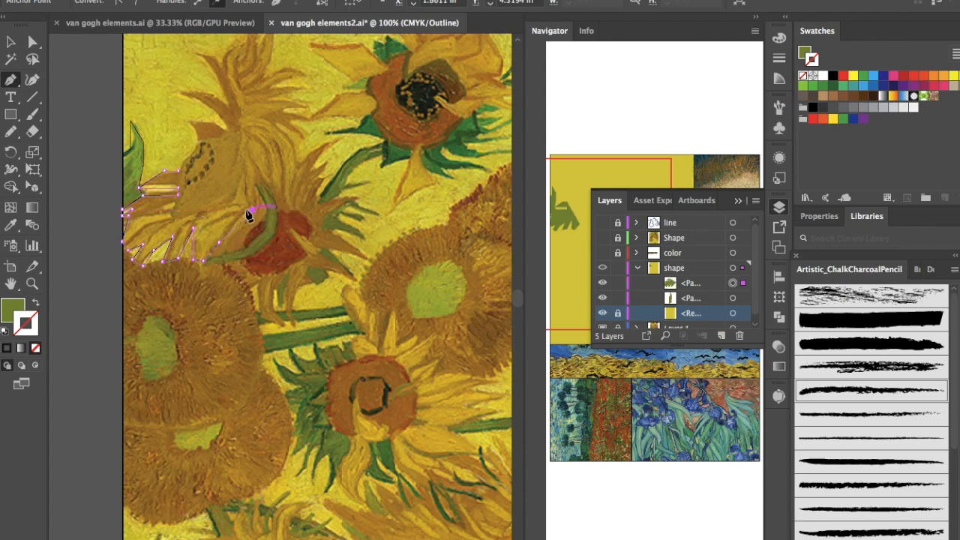
click(191, 216)
click(176, 200)
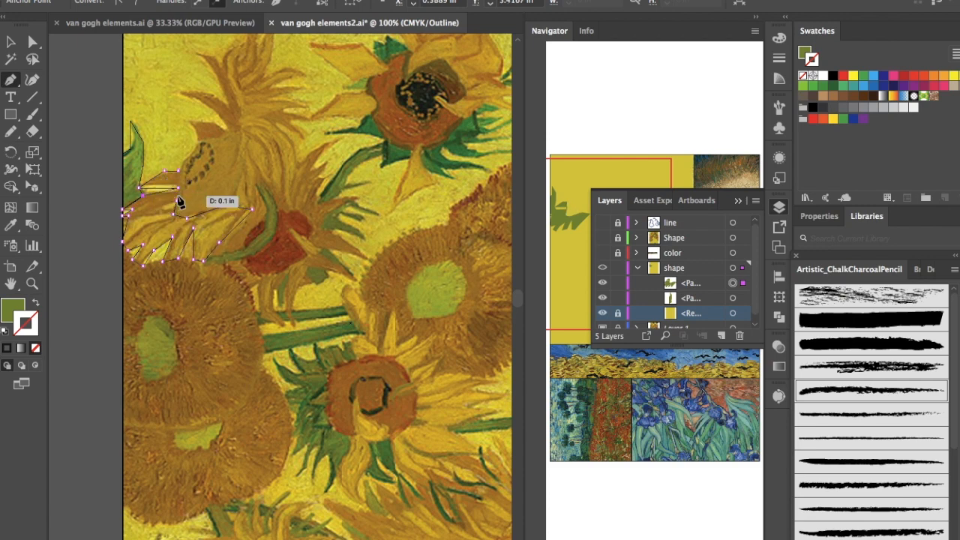
click(185, 186)
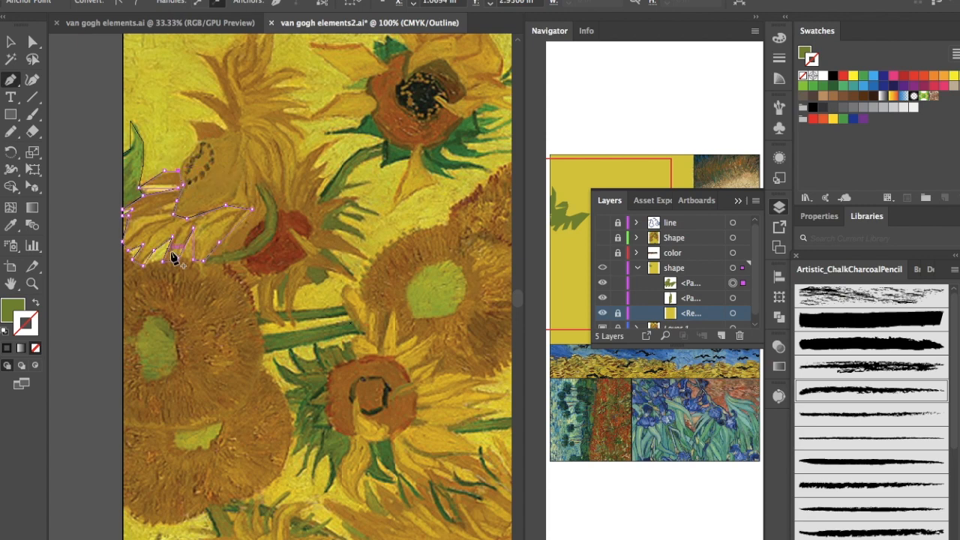
key(i)
click(158, 232)
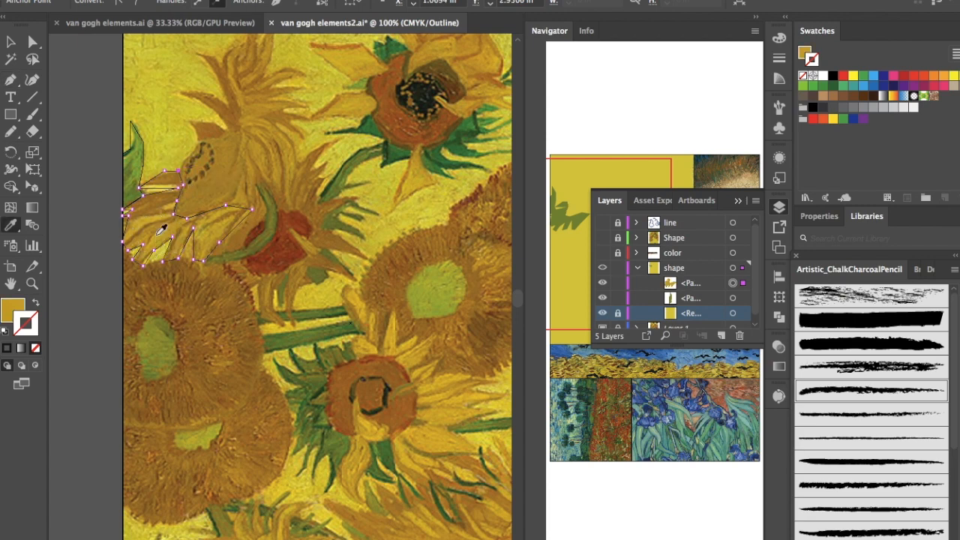
Trace the dotted flower head above the drooping petals as a closed shape and fill it with brown sampled from the flower head.
key(p)
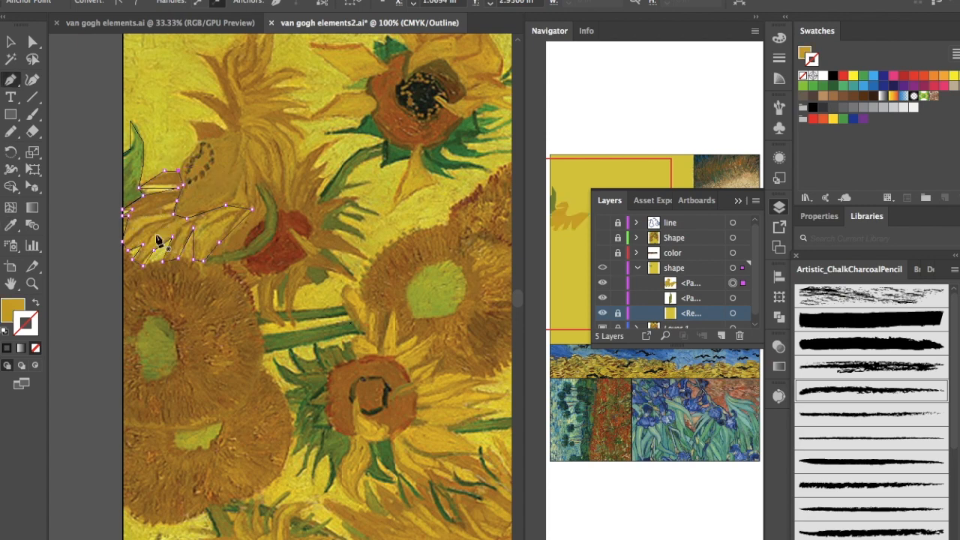
click(179, 168)
drag(197, 145, 182, 176)
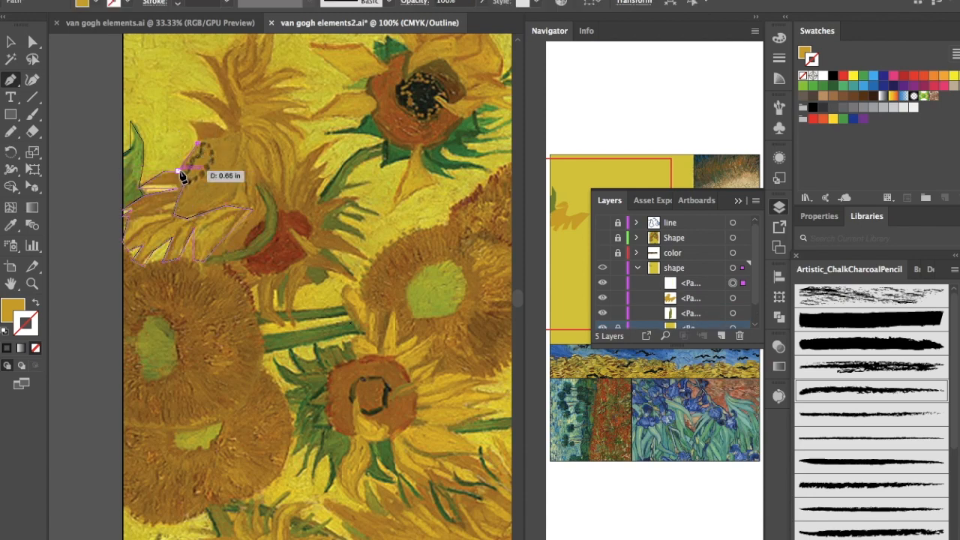
click(179, 171)
click(179, 188)
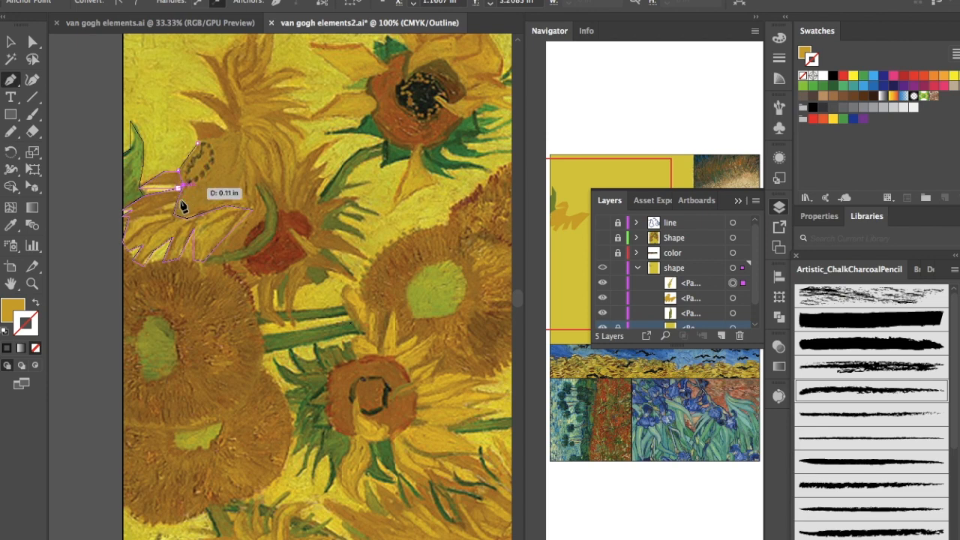
click(174, 216)
drag(174, 217, 187, 223)
click(186, 219)
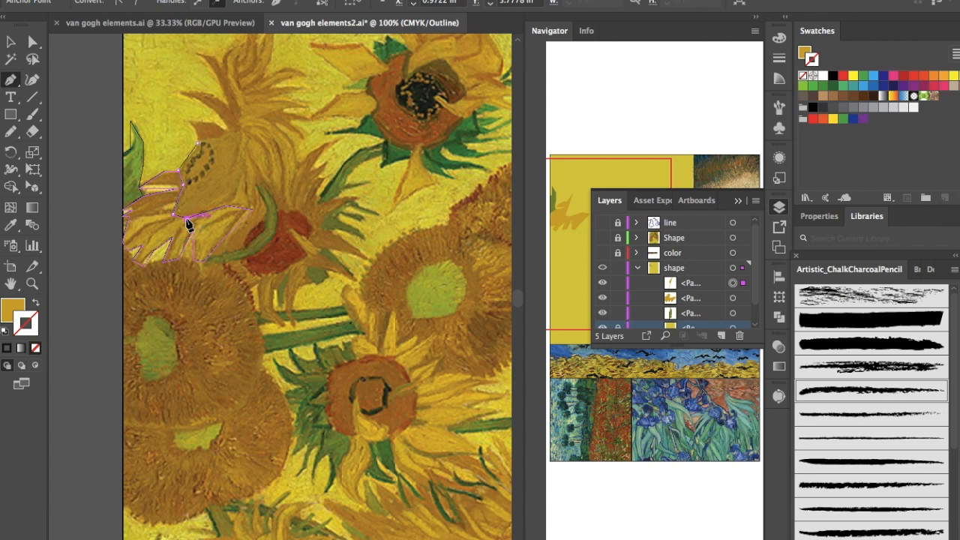
click(226, 206)
click(233, 197)
click(241, 164)
click(242, 130)
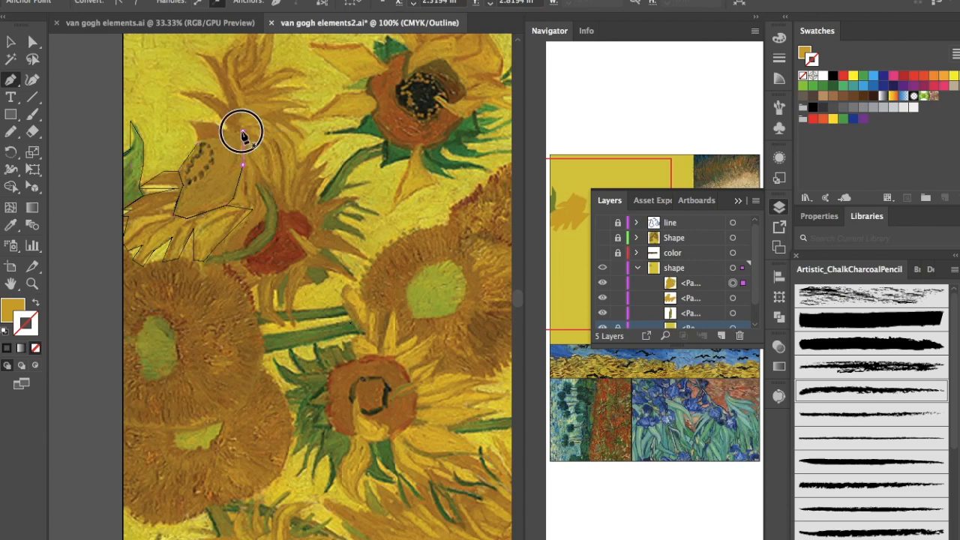
click(198, 147)
key(i)
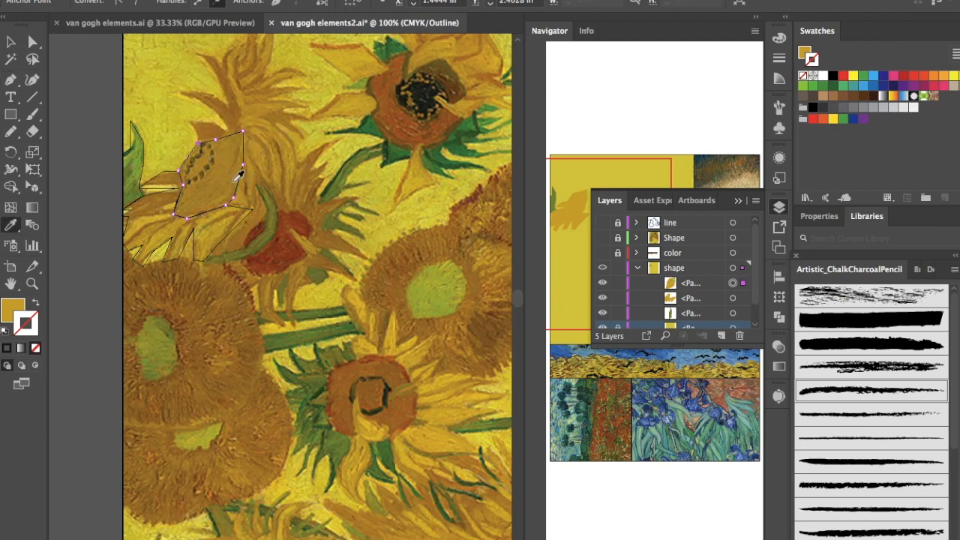
click(229, 175)
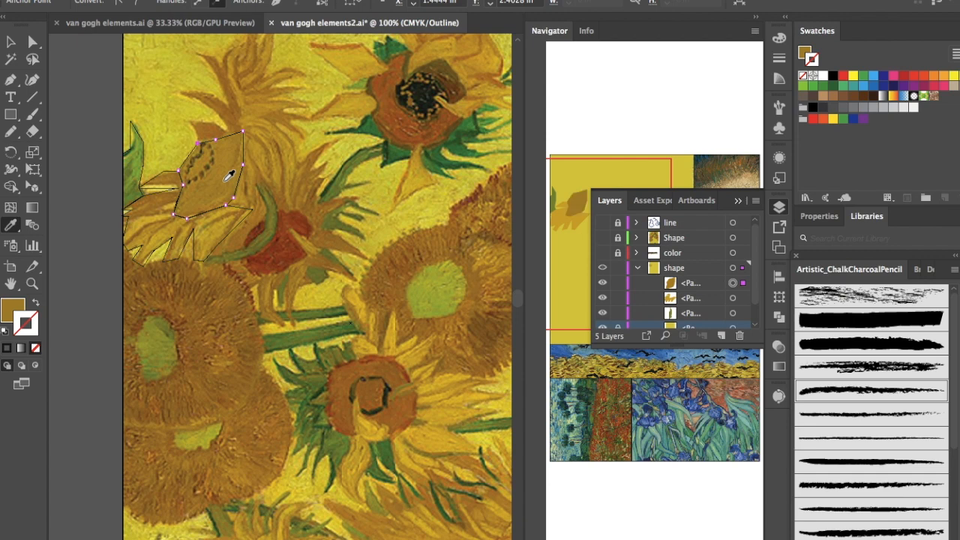
Collapse and hide the practice layer "shape", and show the more complete layer "Shape" over the template.
scroll(510, 217, down, 3)
scroll(510, 218, right, 2)
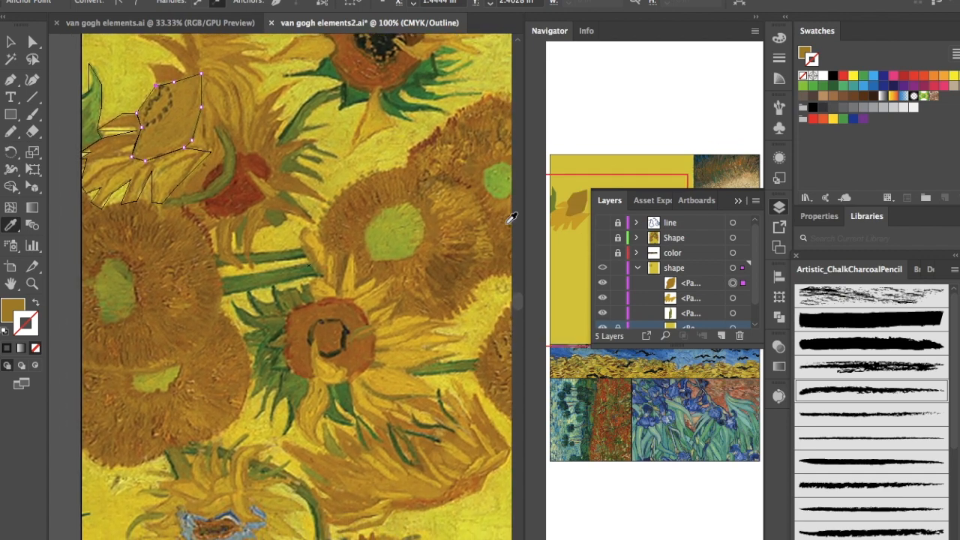
click(738, 201)
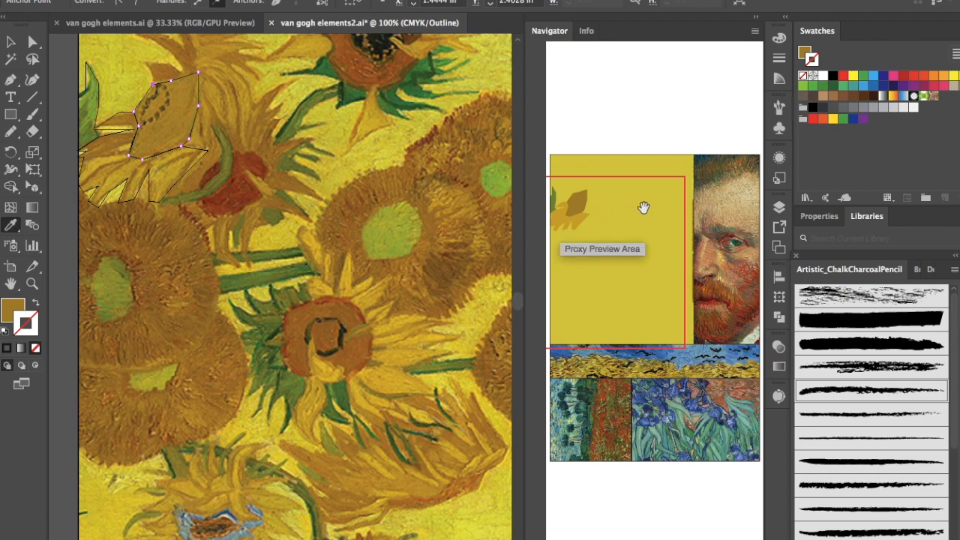
click(779, 207)
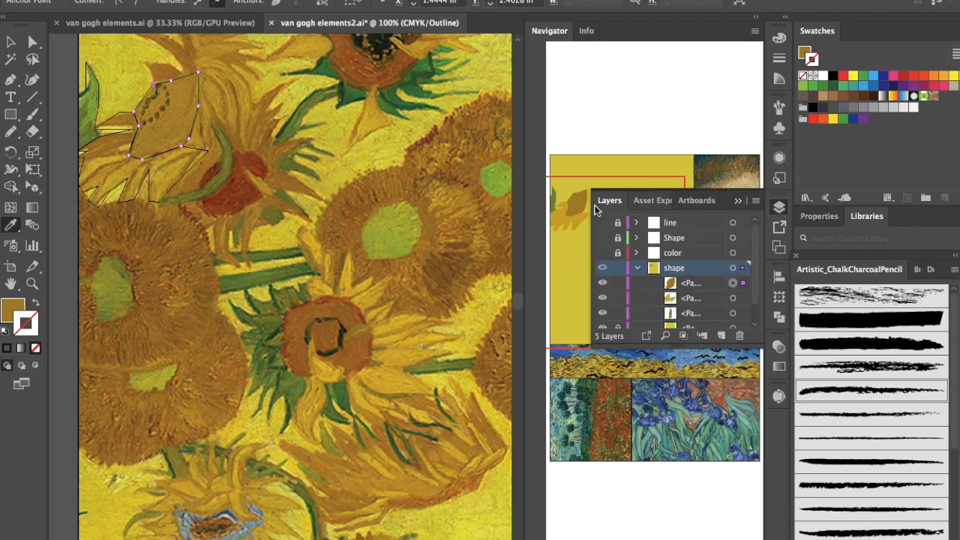
click(636, 267)
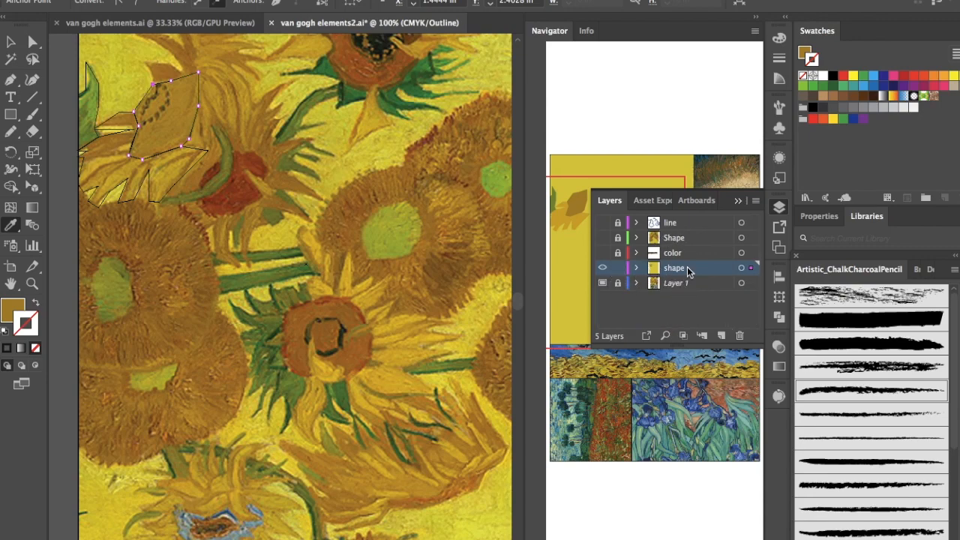
click(604, 271)
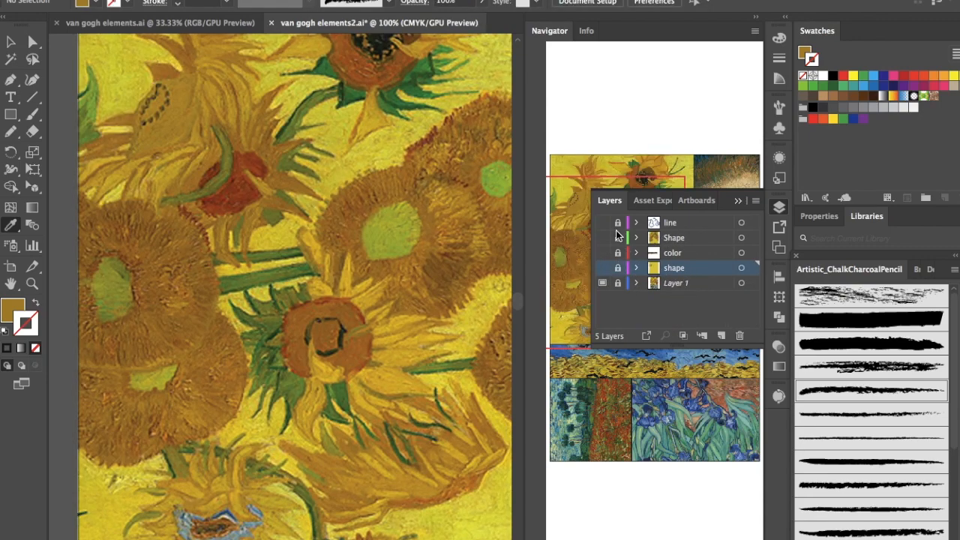
click(603, 239)
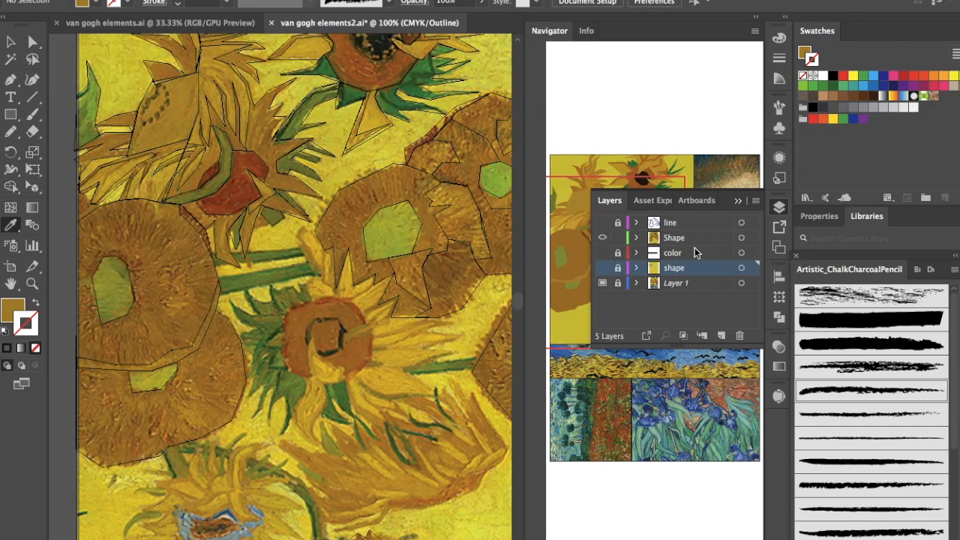
click(738, 203)
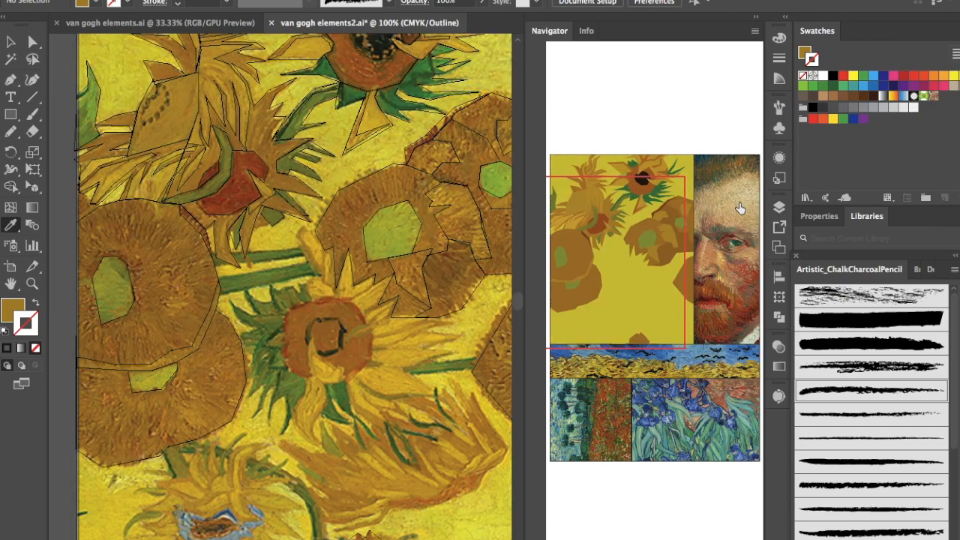
Examine the whole sunflower section's flat color shapes in Preview, and return to Outline view with the Pen tool active.
key(ctrl+plus)
key(ctrl+minus)
key(ctrl+minus)
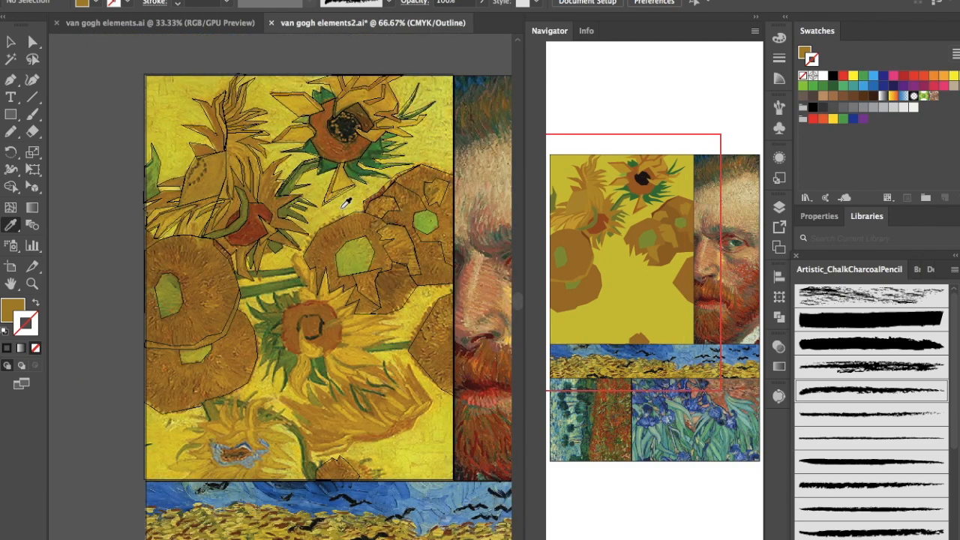
key(ctrl+y)
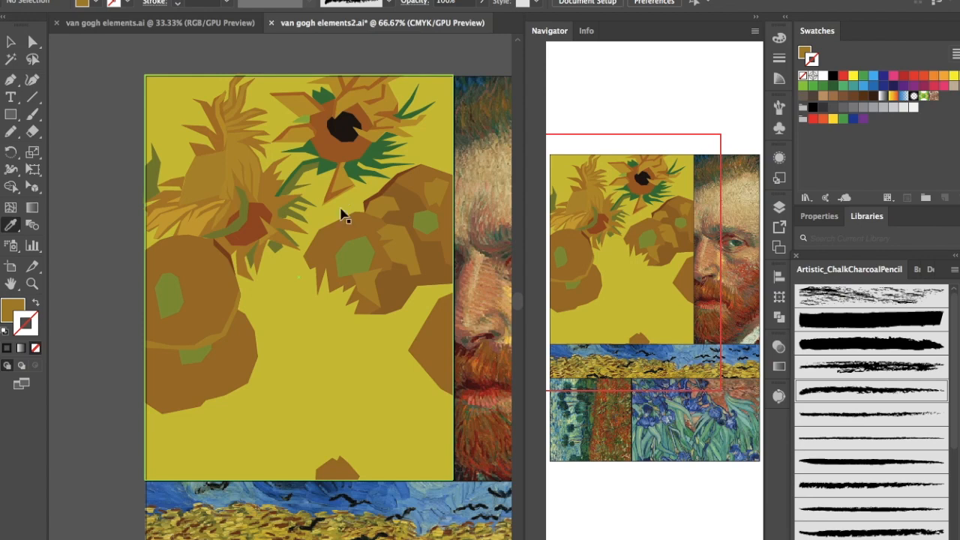
key(ctrl+y)
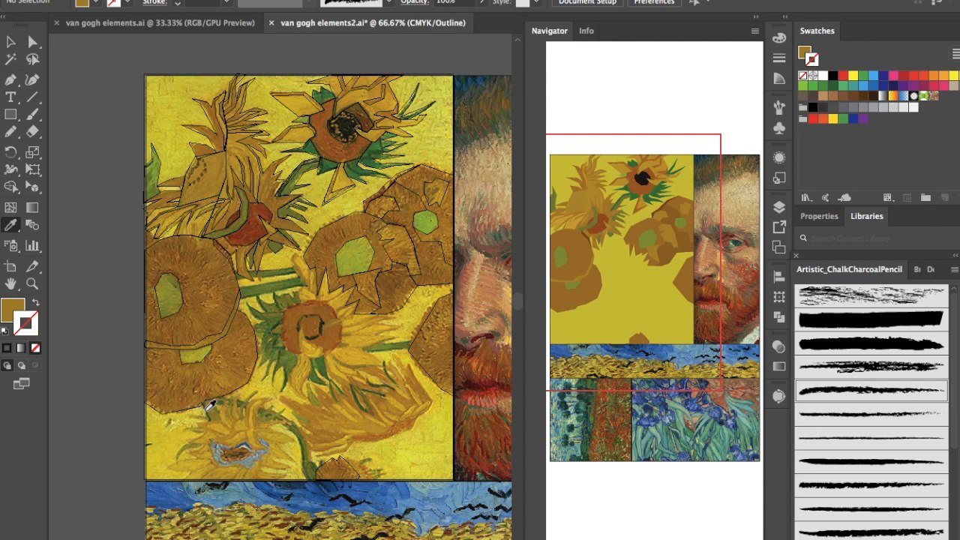
key(p)
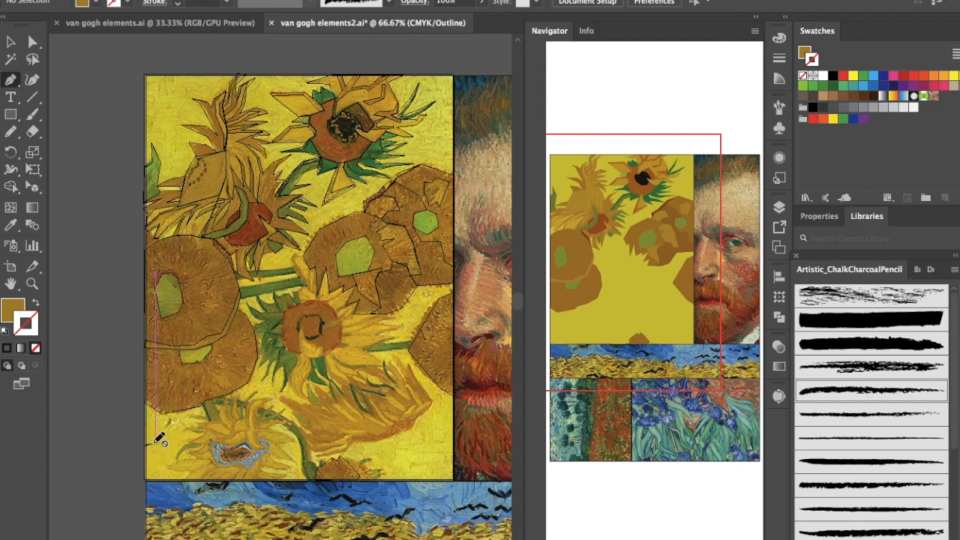
On the "Shape" layer, trace the small leaf overhanging the sunflower section's left edge and fill it with sampled dark green.
click(778, 207)
click(674, 238)
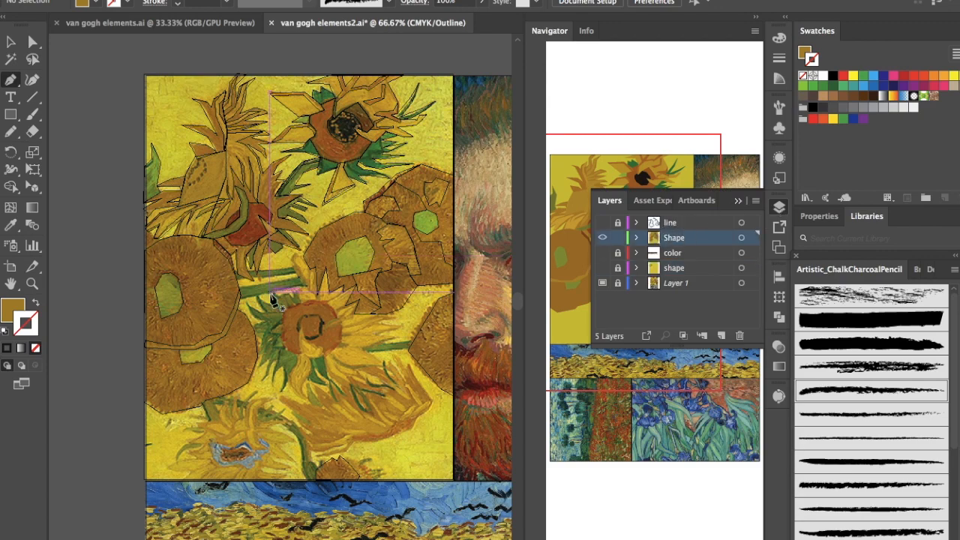
scroll(173, 397, up, 3)
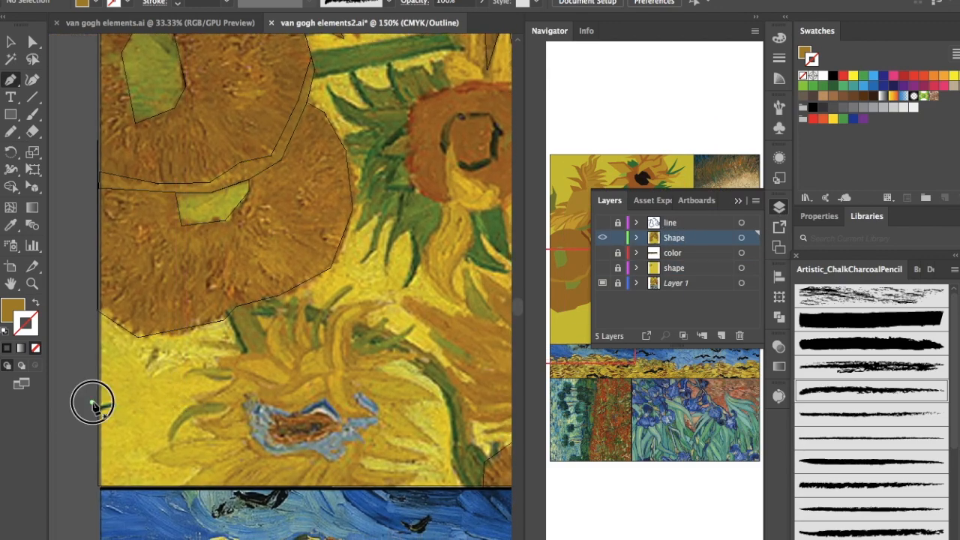
drag(93, 402, 118, 402)
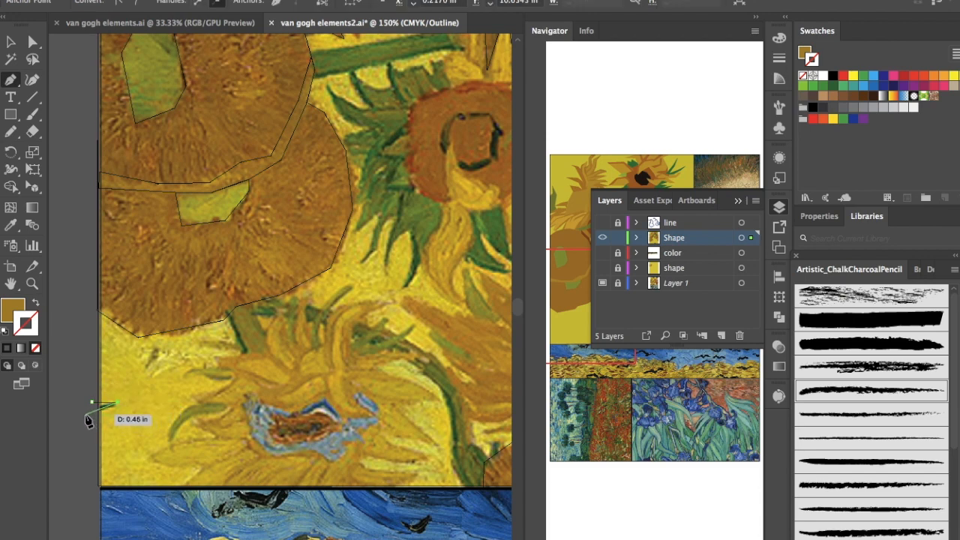
click(86, 417)
click(69, 409)
click(92, 404)
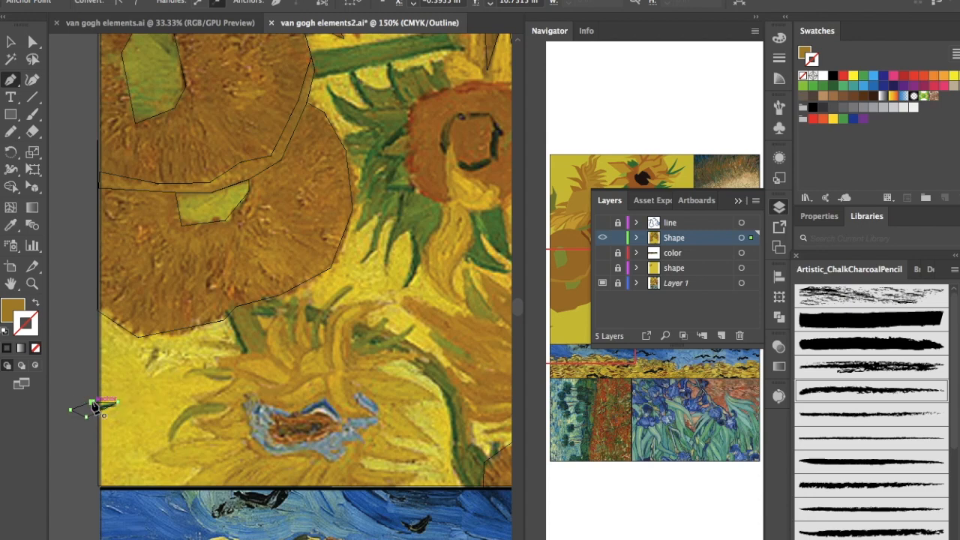
key(i)
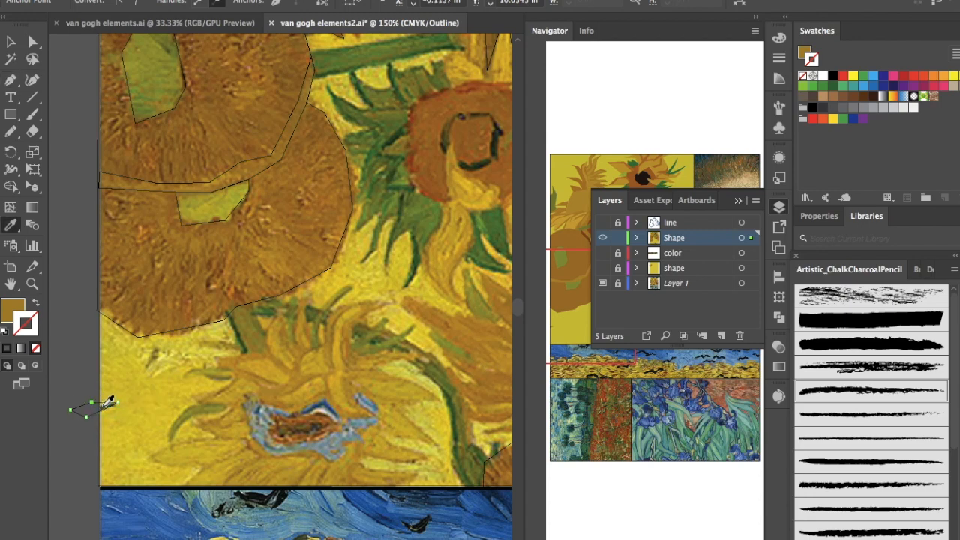
click(109, 401)
Draw a small triangle crossing the sunflower section's right edge into the portrait and fill it with red sampled from the beard.
scroll(227, 373, right, 8)
scroll(227, 373, right, 15)
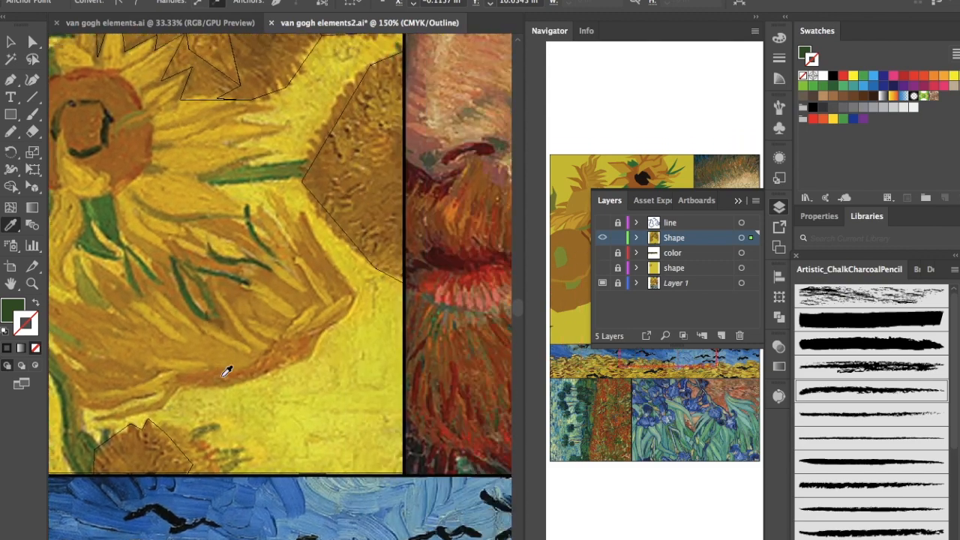
key(p)
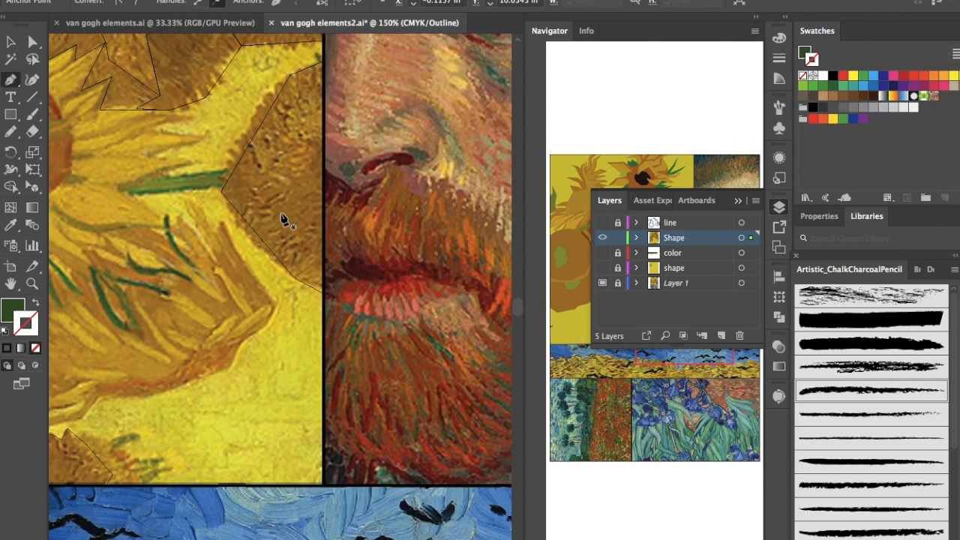
scroll(285, 217, up, 5)
scroll(285, 217, right, 2)
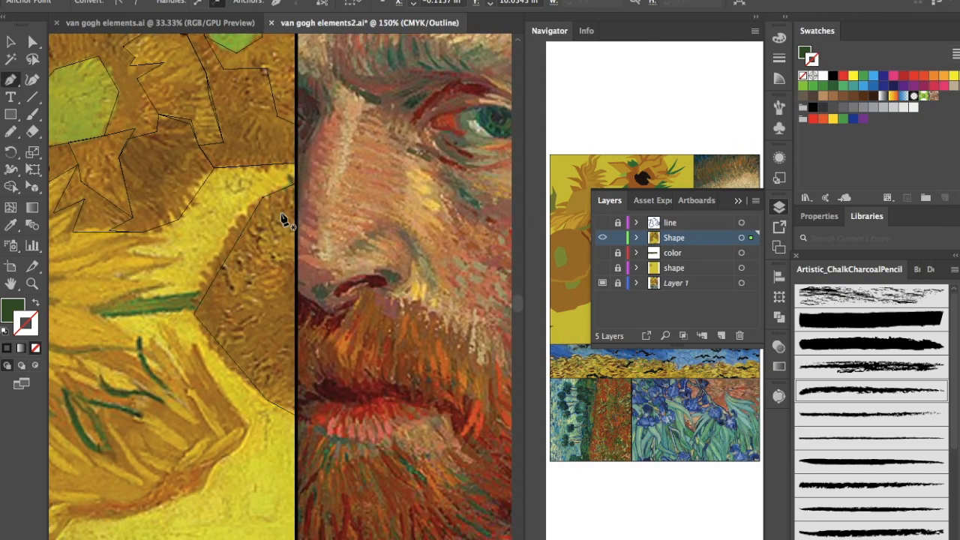
drag(310, 493, 253, 498)
scroll(313, 498, down, 3)
scroll(313, 497, left, 1)
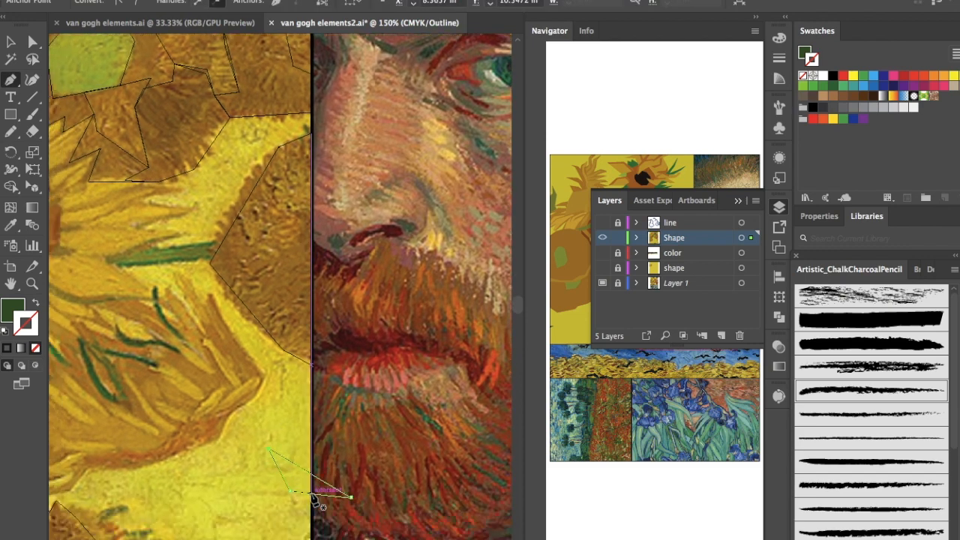
scroll(315, 501, down, 3)
scroll(315, 501, left, 1)
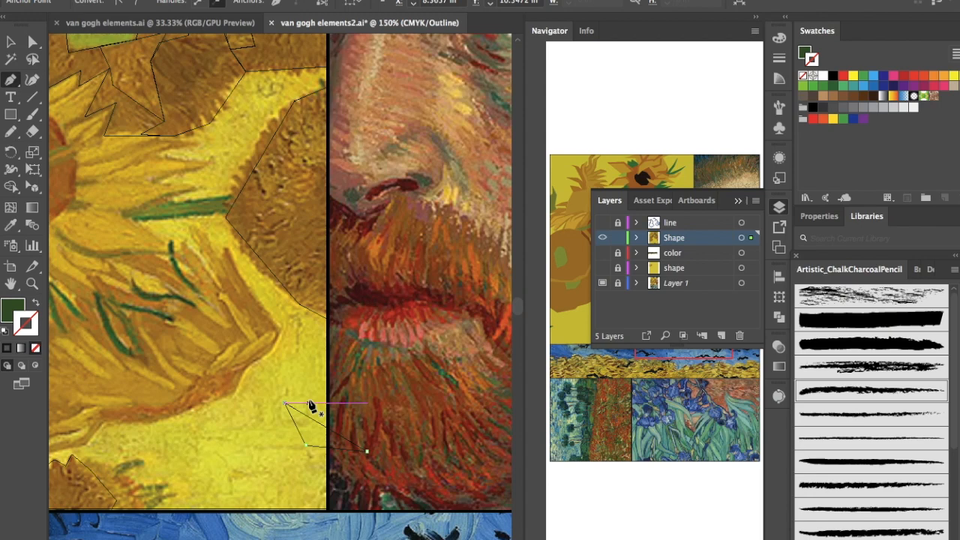
key(i)
click(381, 419)
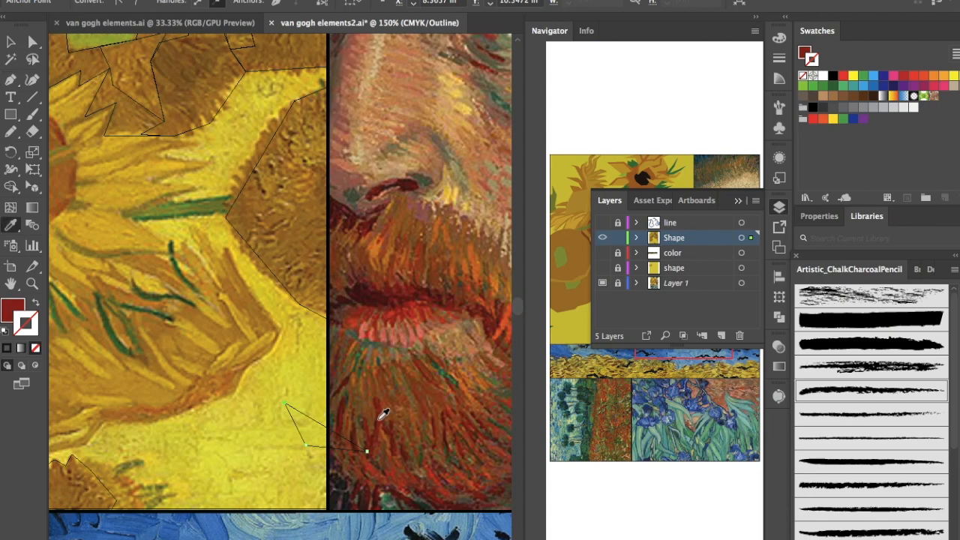
Draw a rectangle with no fill and a dark red stroke exactly over the whole sunflower section.
click(739, 200)
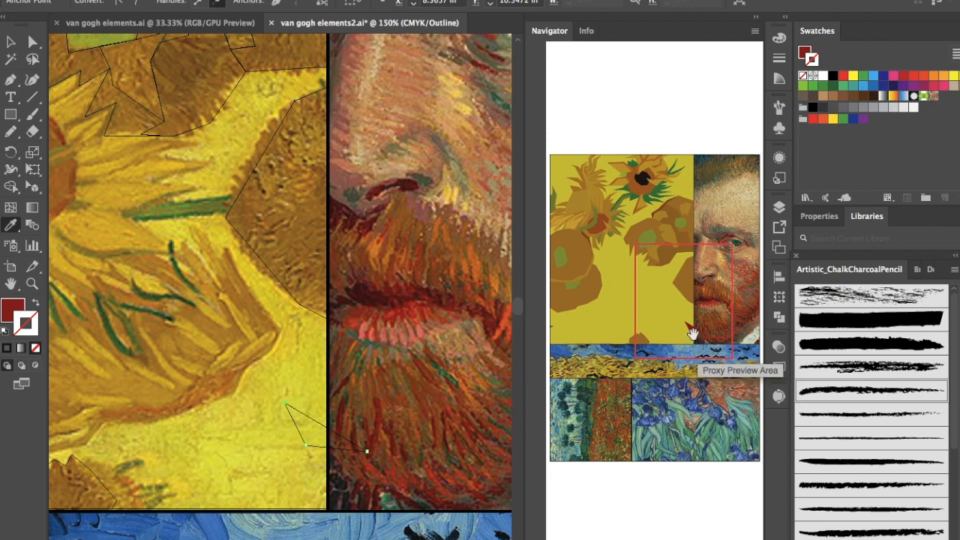
key(super+minus)
key(super+minus)
key(super+minus)
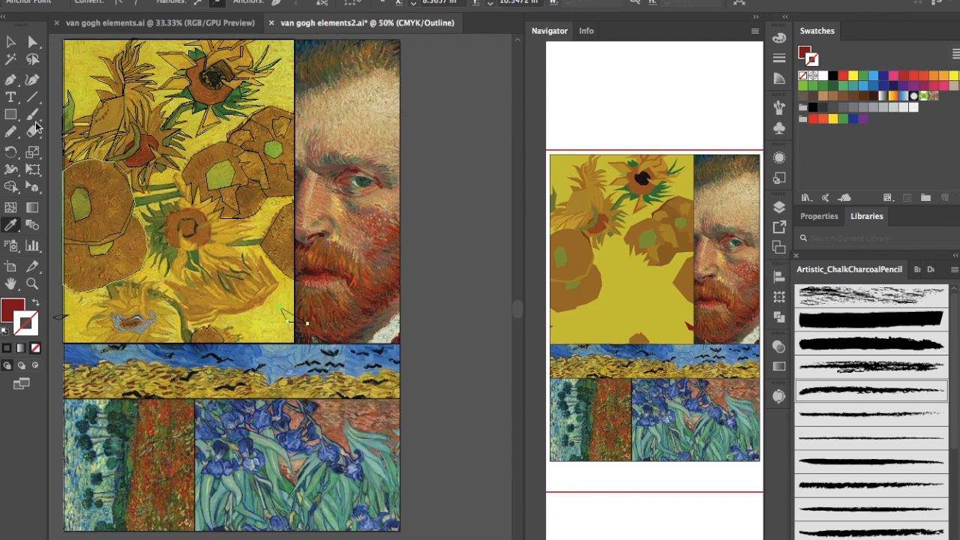
click(10, 118)
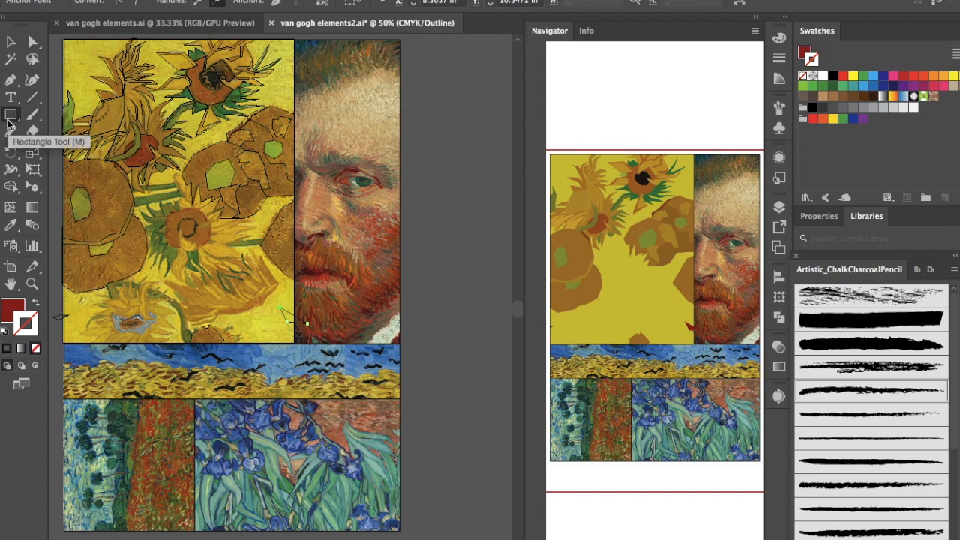
click(36, 304)
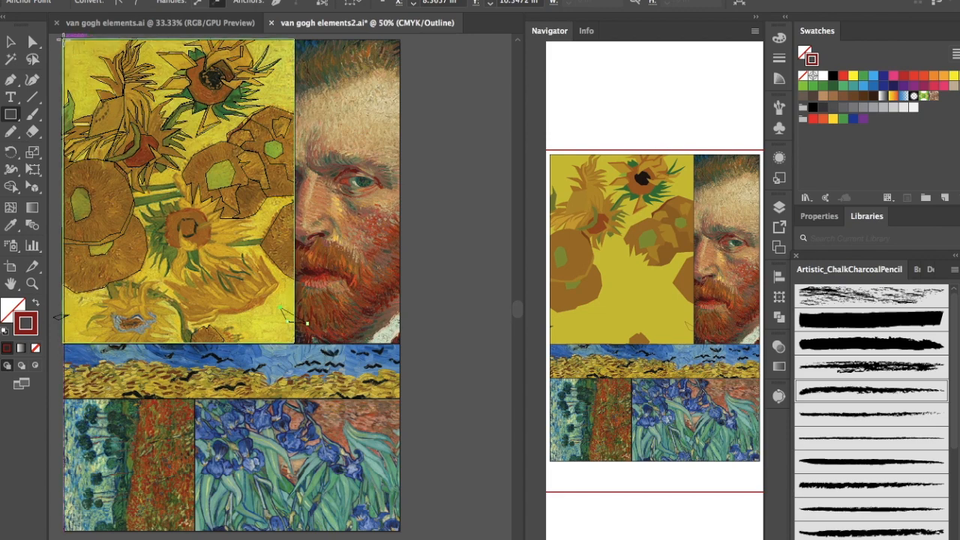
drag(64, 36, 293, 343)
Select everything on the "Shape" layer and make a clipping mask from the rectangle framing the sunflower section.
click(778, 208)
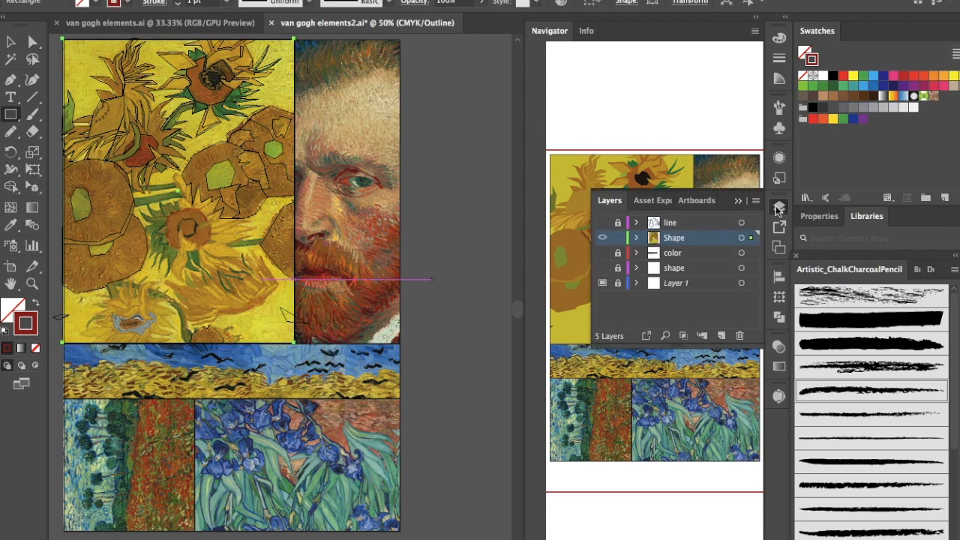
alt+click(655, 240)
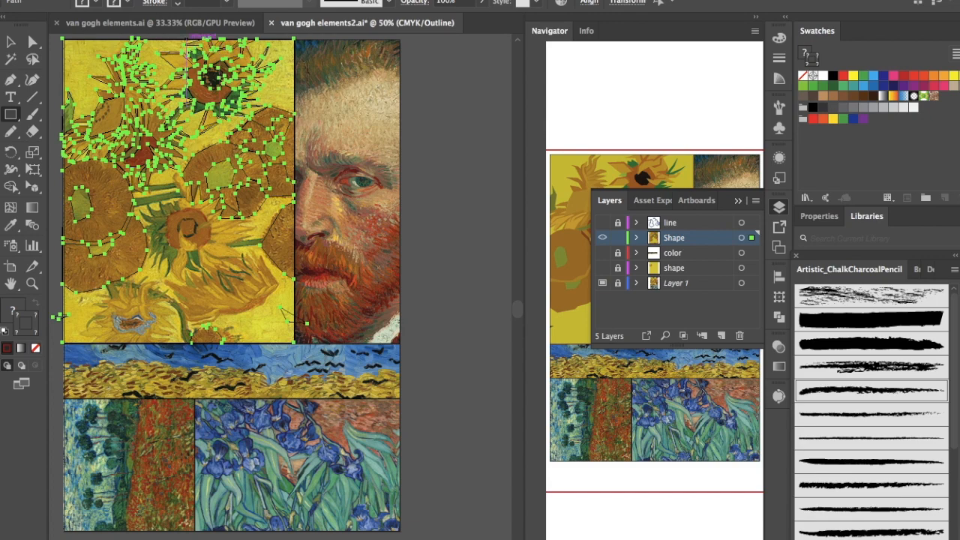
click(118, 2)
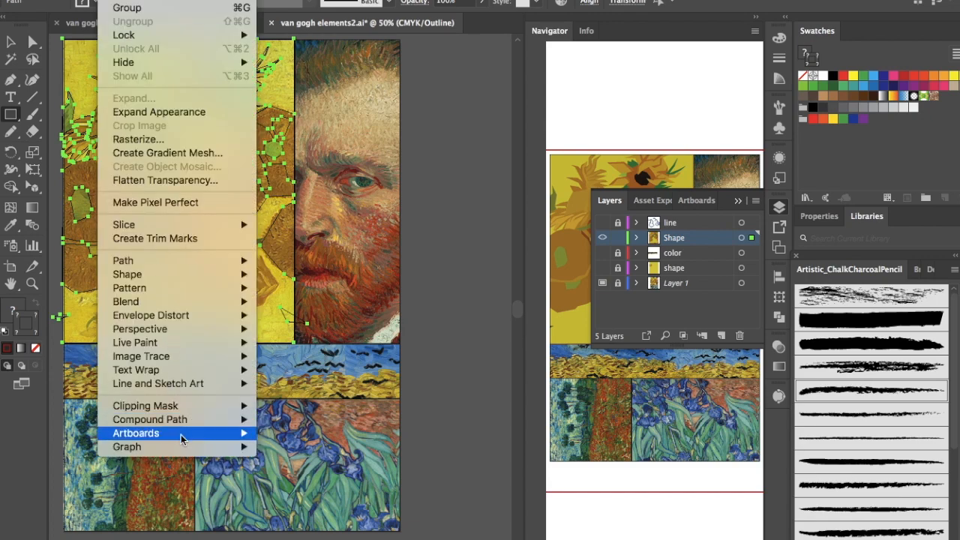
mouse_move(184, 406)
click(335, 405)
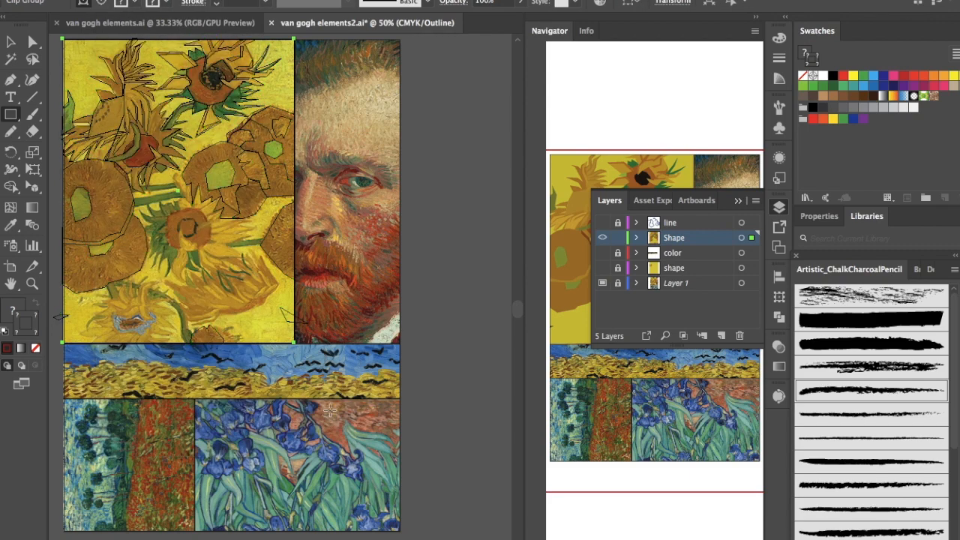
Examine in Preview how the clipping mask cuts the overhanging shapes at both side edges of the sunflower section.
key(ctrl+y)
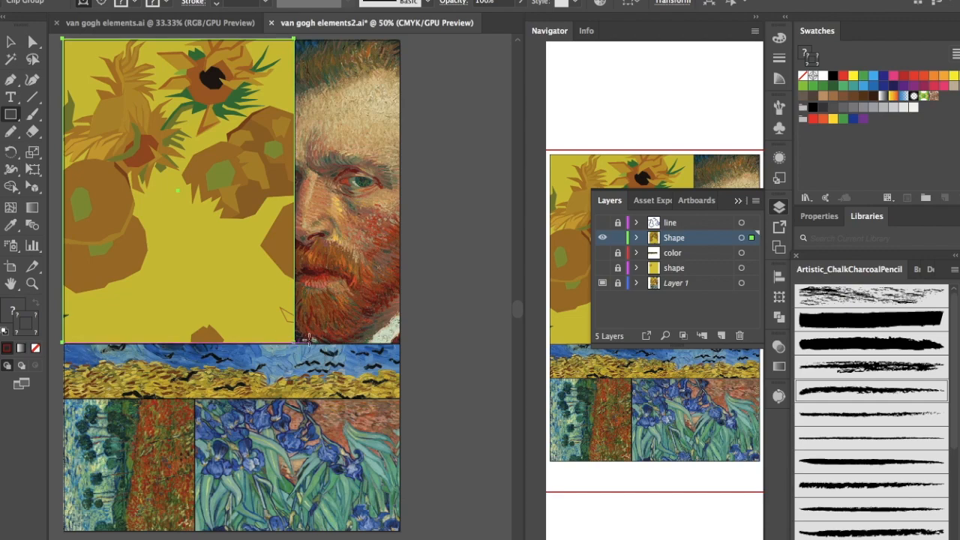
key(ctrl+equal)
key(super+equal)
key(super+equal)
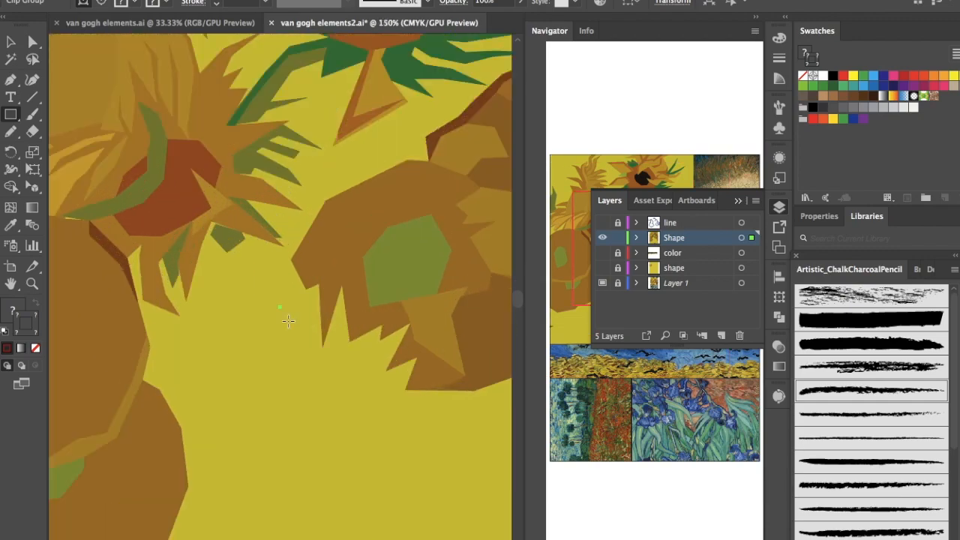
scroll(288, 321, down, 5)
scroll(287, 321, right, 5)
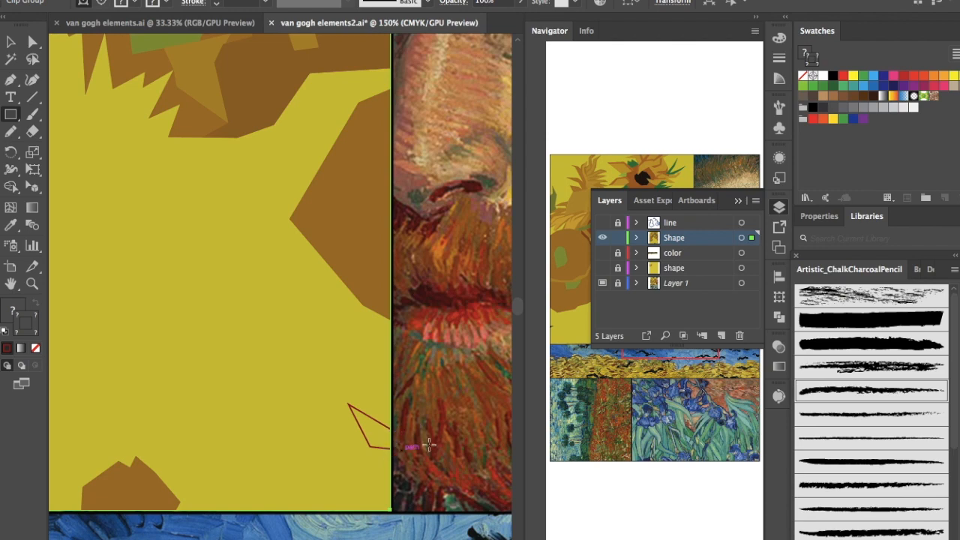
scroll(397, 454, left, 10)
scroll(397, 455, down, 2)
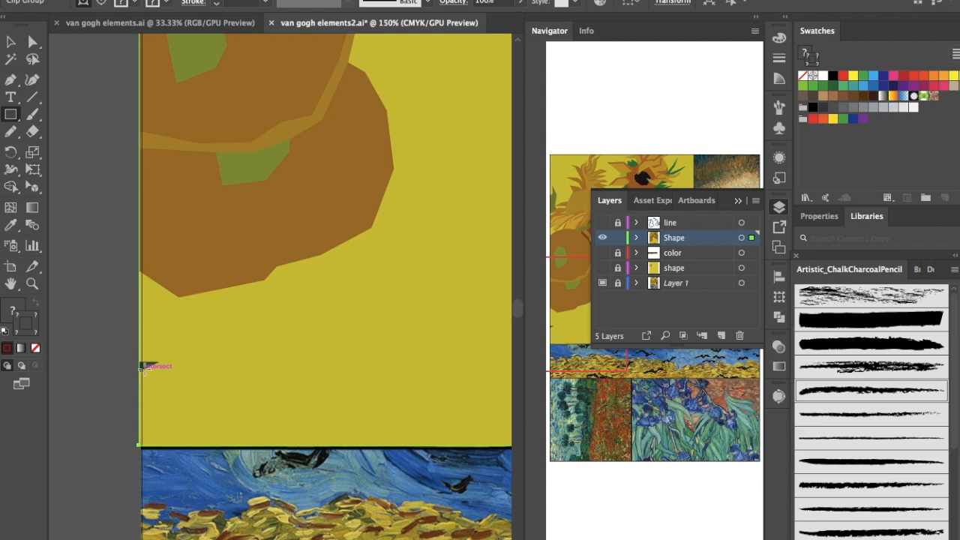
key(ctrl+minus)
key(ctrl+minus)
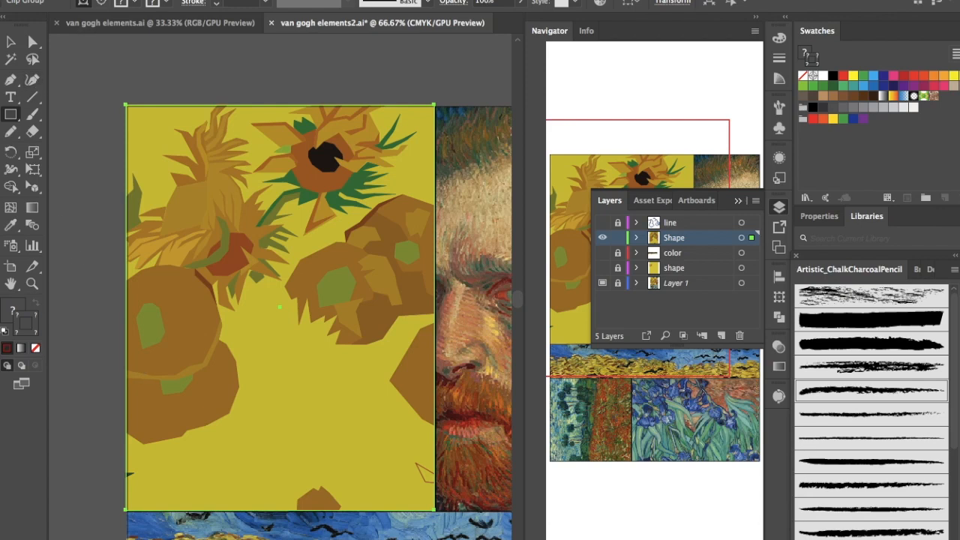
Switch the sunflower section's clipping mask to Edit Contents.
click(120, 1)
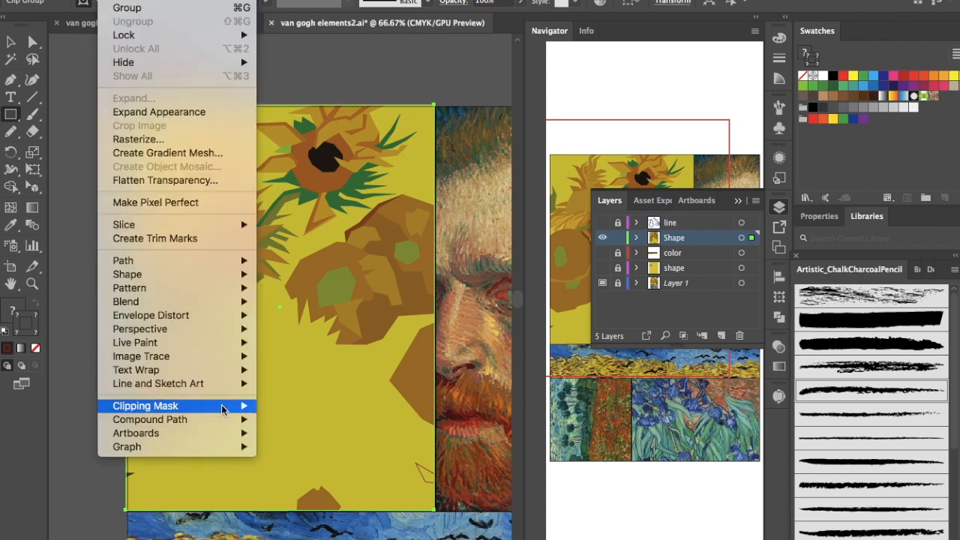
mouse_move(224, 407)
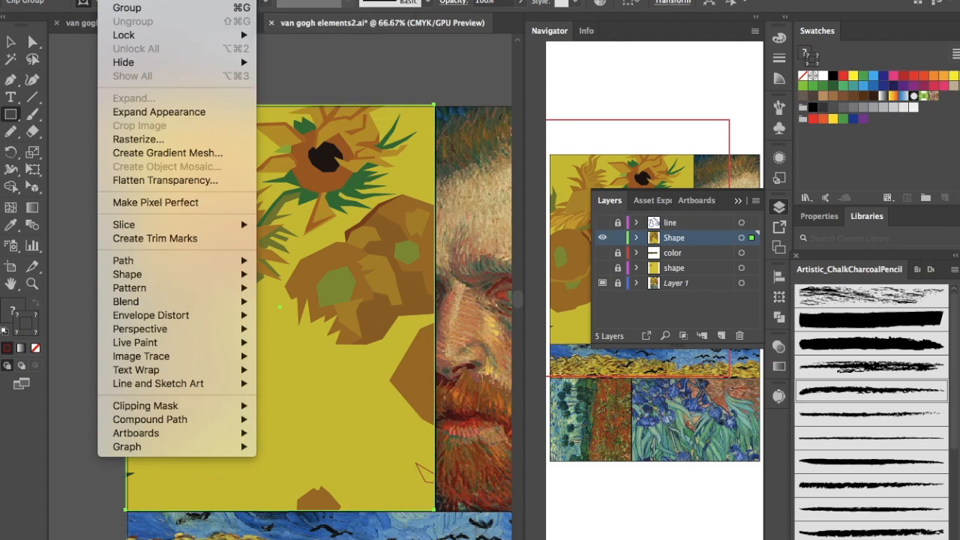
click(458, 439)
click(120, 1)
mouse_move(195, 419)
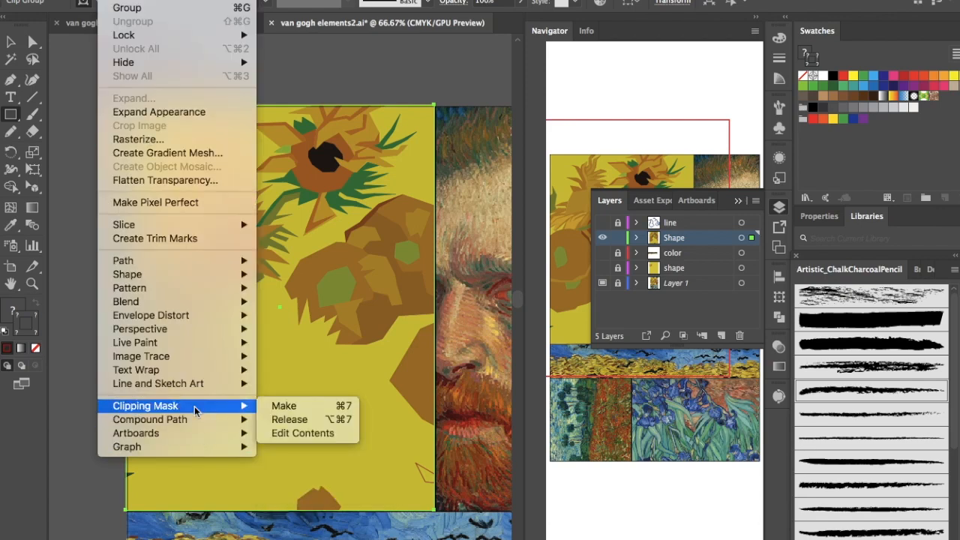
click(304, 435)
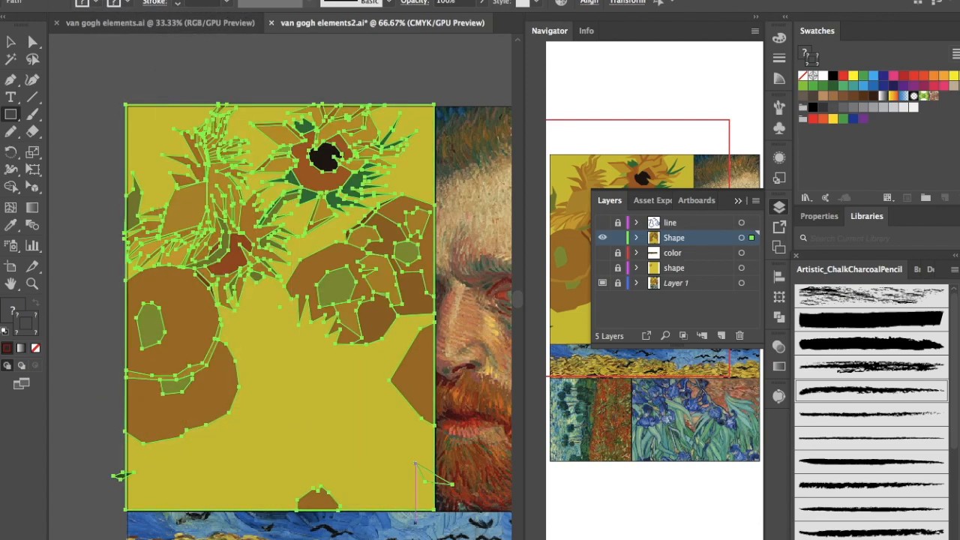
Delete the triangle and the small dark green leaf overhanging the right and left edges of the sunflower section.
key(v)
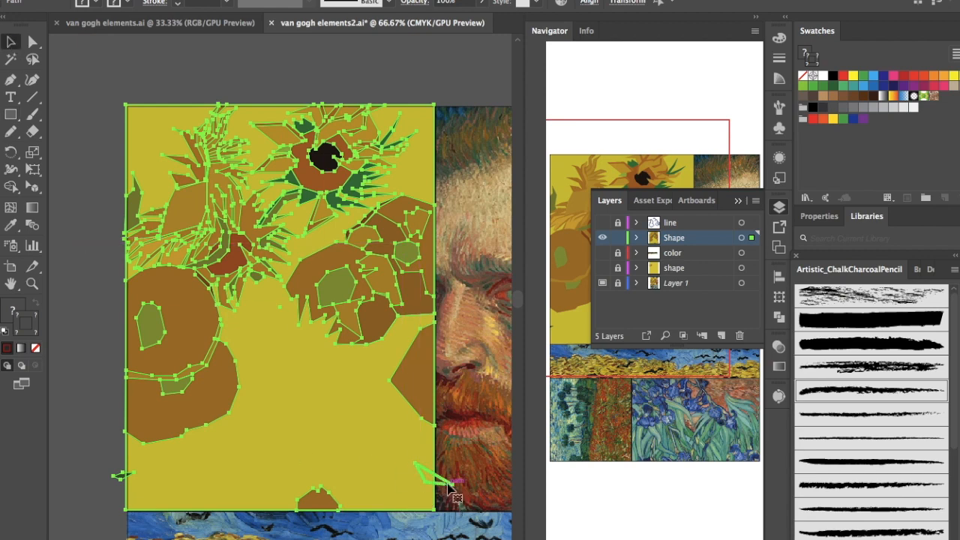
key(Delete)
key(super+z)
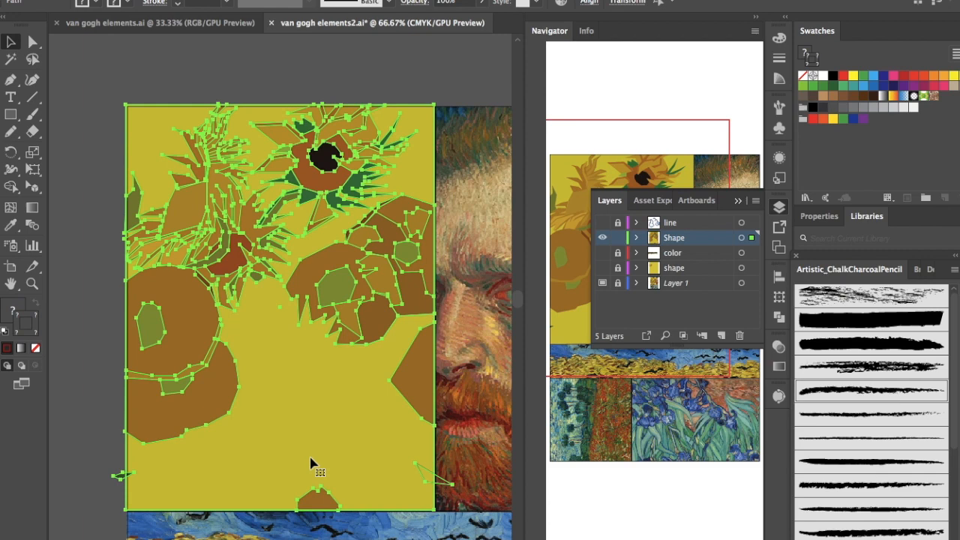
click(455, 501)
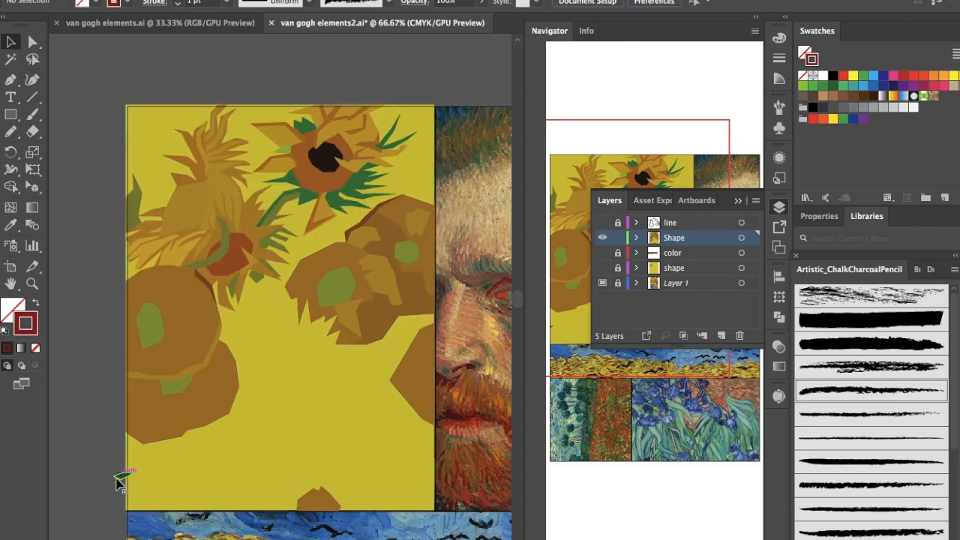
click(117, 474)
key(Delete)
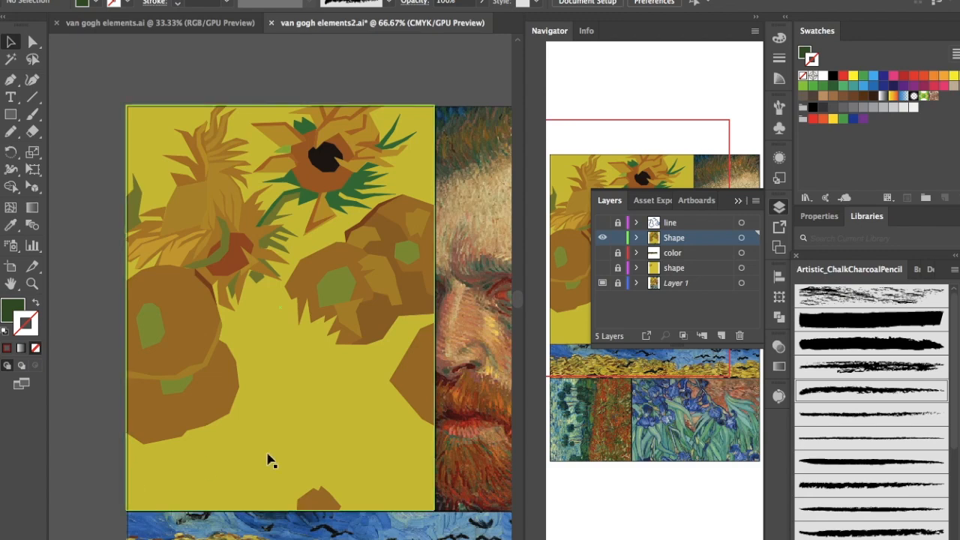
Hide and lock the "Shape" layer, and show and unlock the "color" layer holding the wheat field and sky strip.
scroll(317, 450, down, 3)
scroll(317, 450, right, 2)
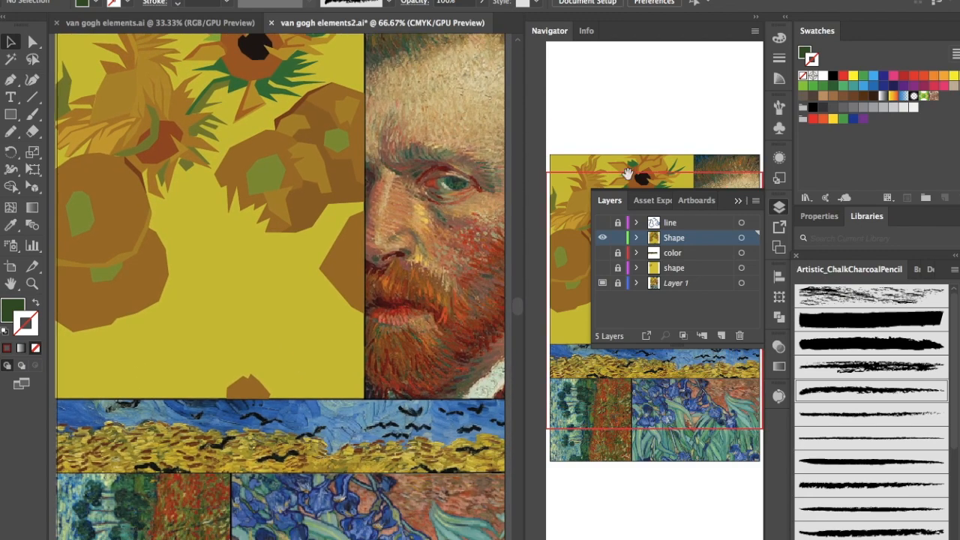
click(602, 238)
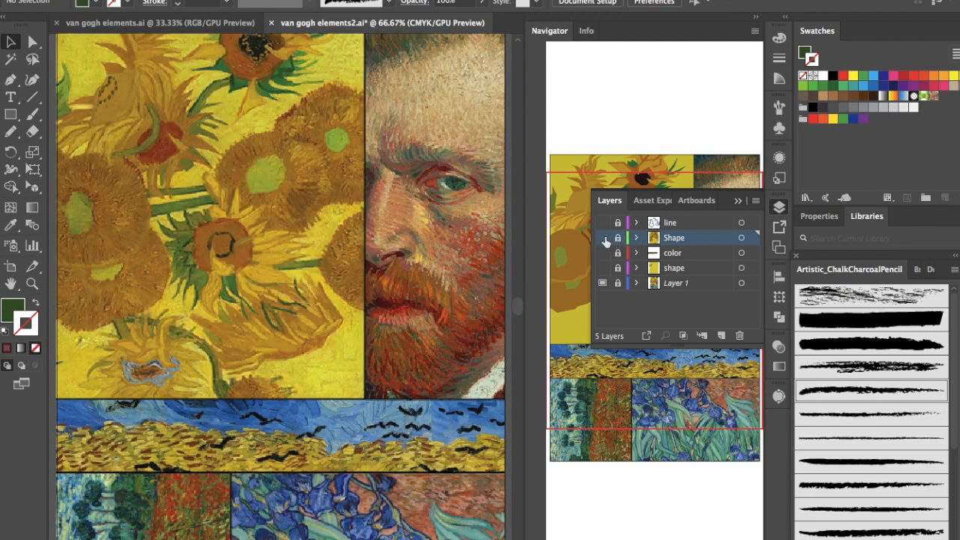
click(603, 253)
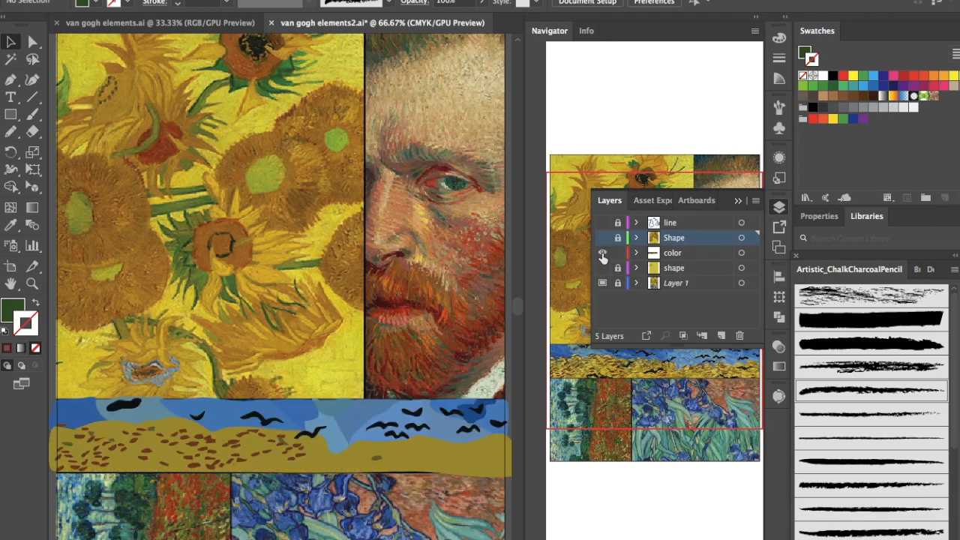
key(ctrl+minus)
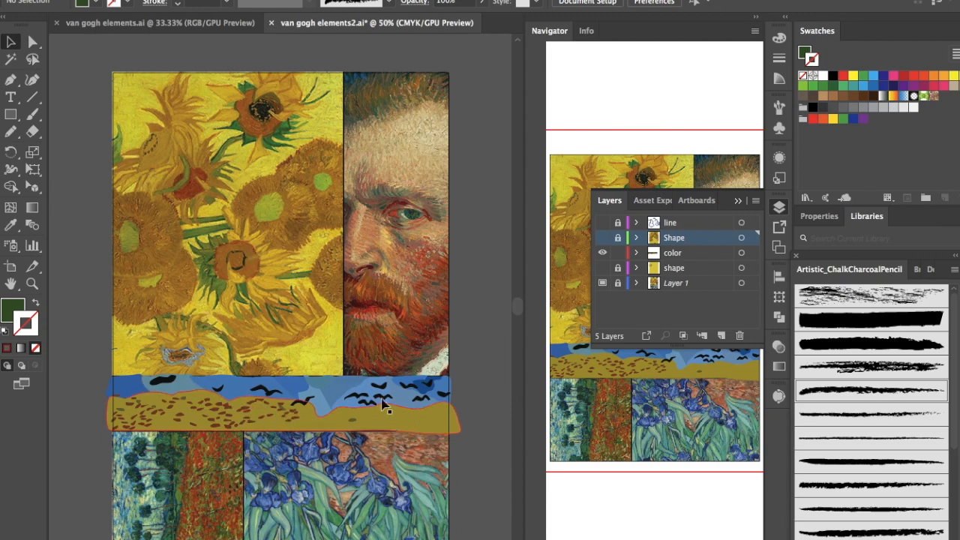
Look at the more complete collage in "van gogh elements.ai", and return to "van gogh elements2.ai" to view the template's lower sections.
click(175, 23)
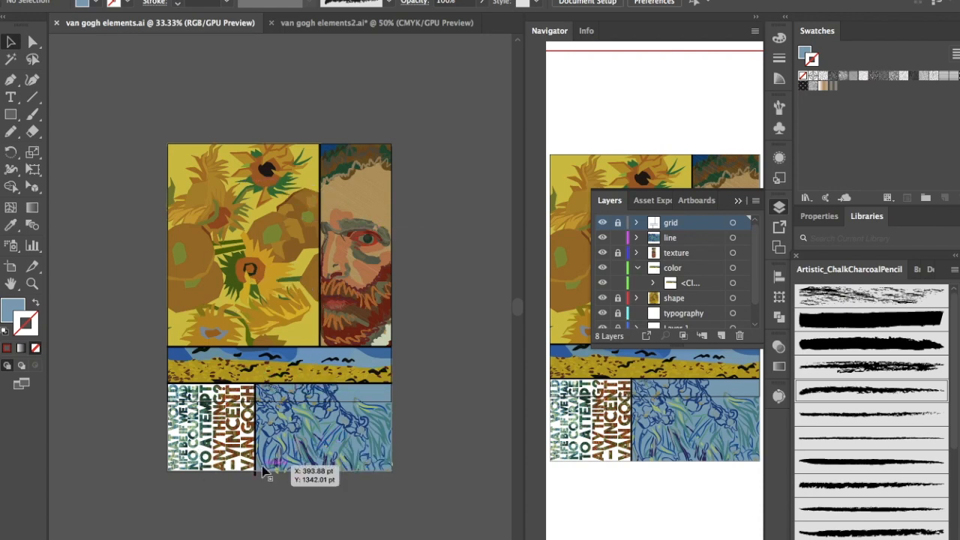
click(309, 22)
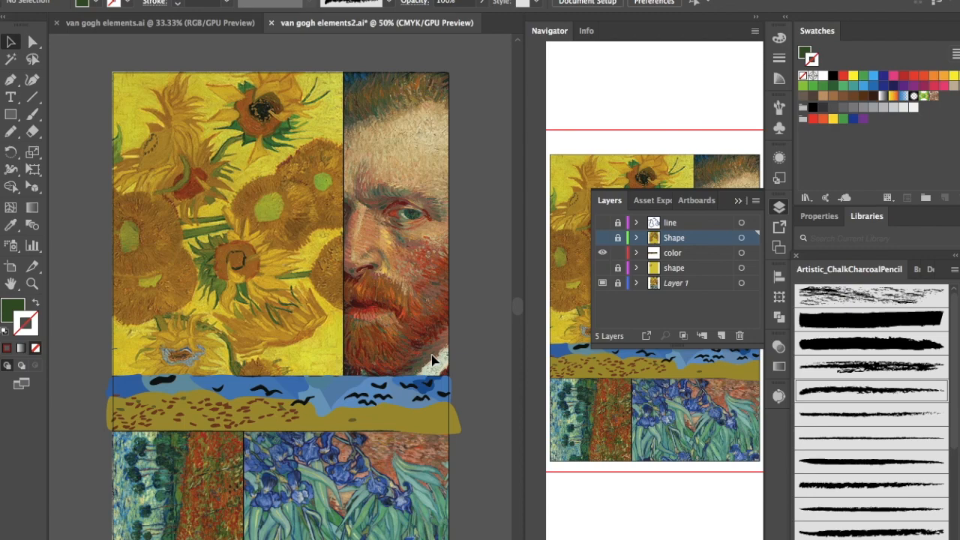
scroll(403, 522, down, 5)
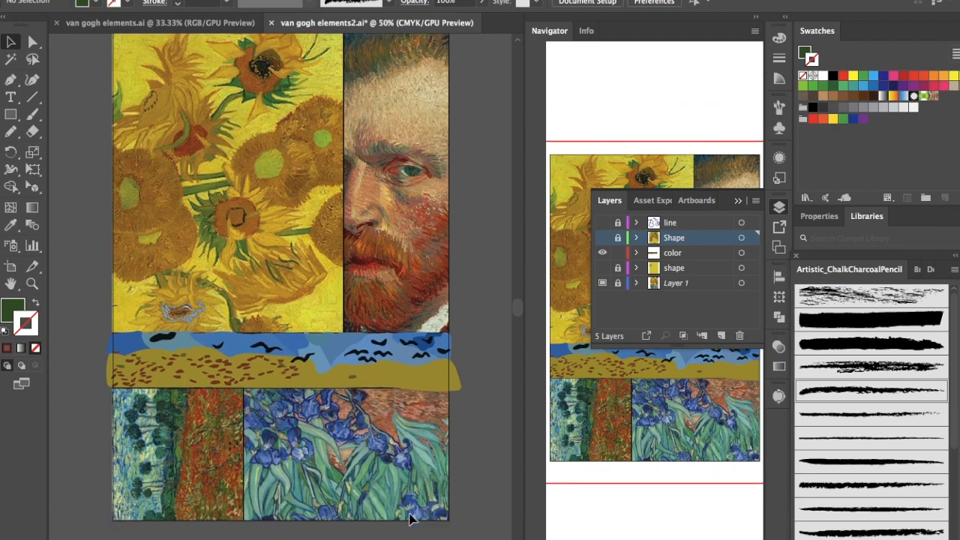